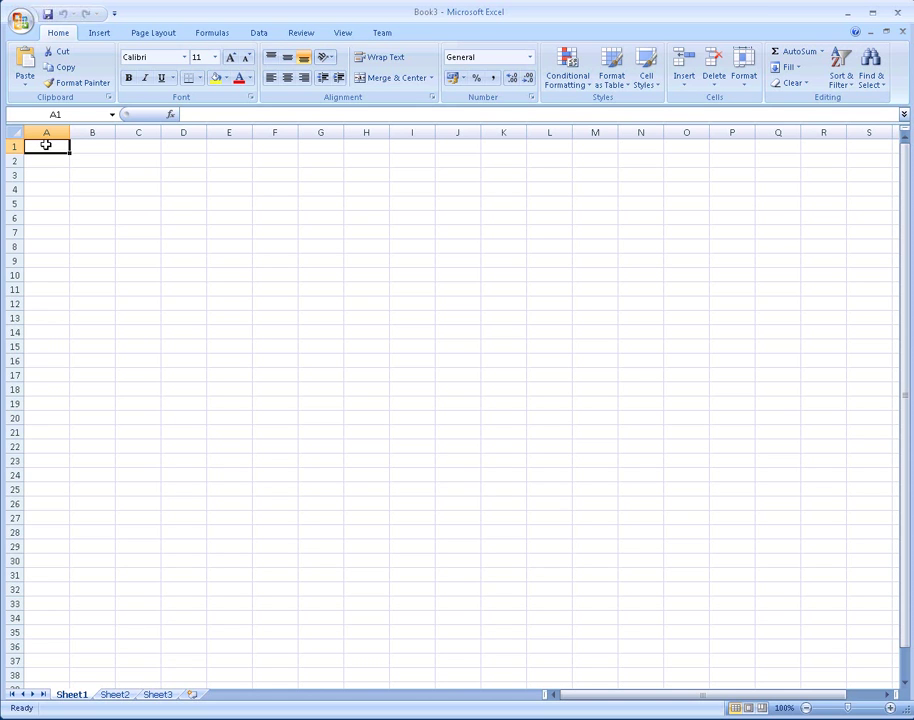
Step: Launch the Data Connection Wizard from Other Sources and choose Other/Advanced as the source type
click(259, 34)
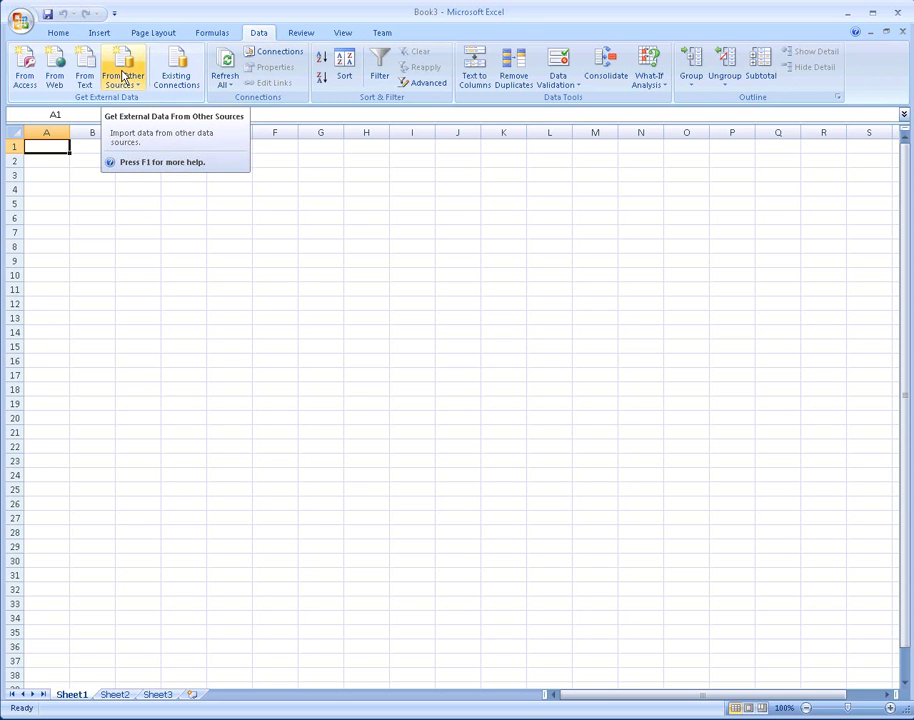
click(123, 78)
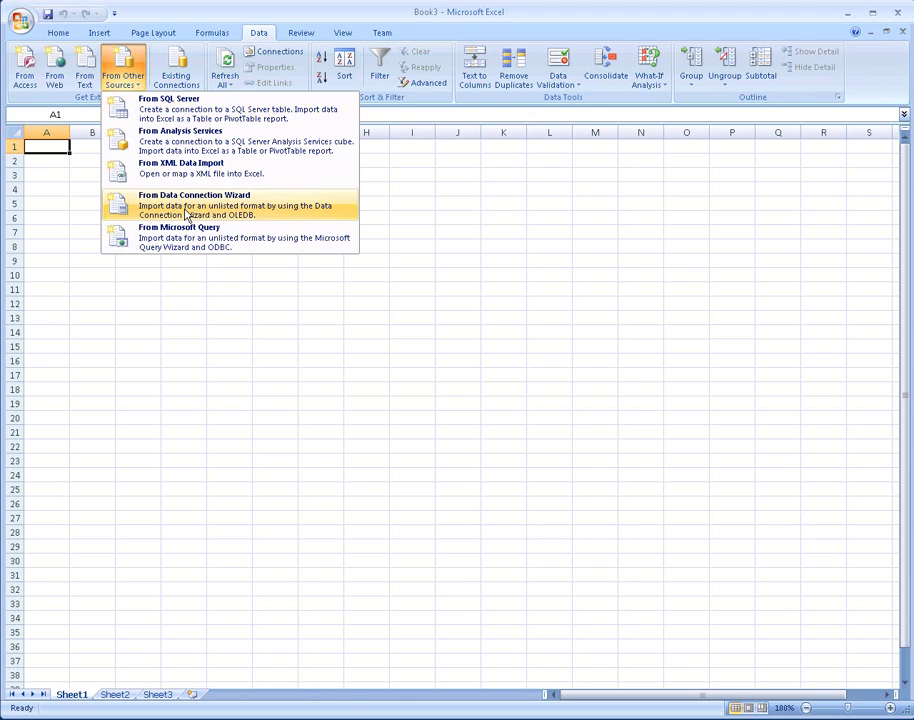
click(186, 212)
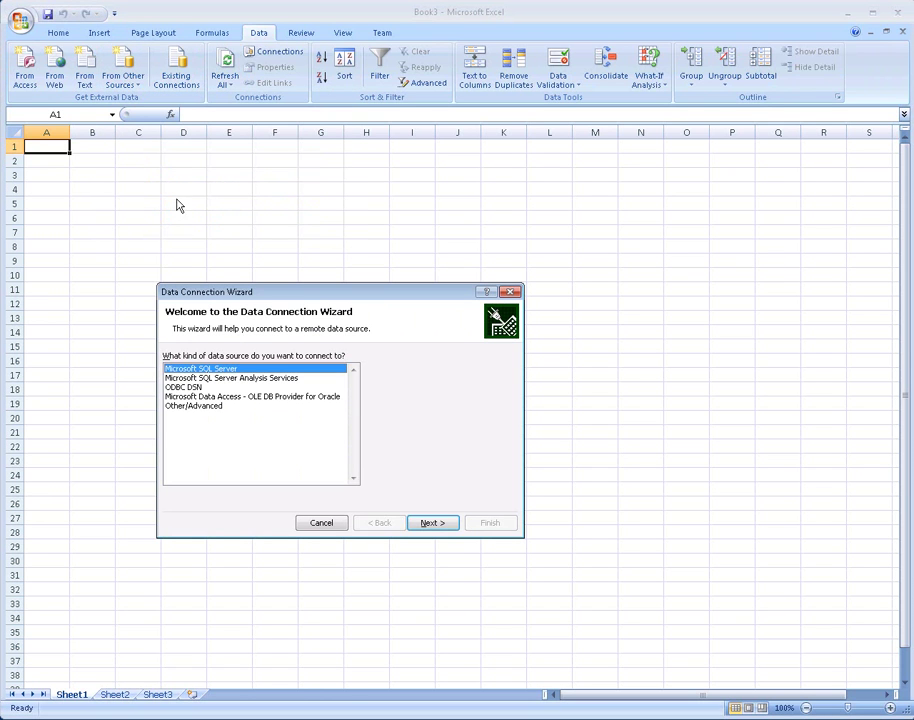
click(196, 406)
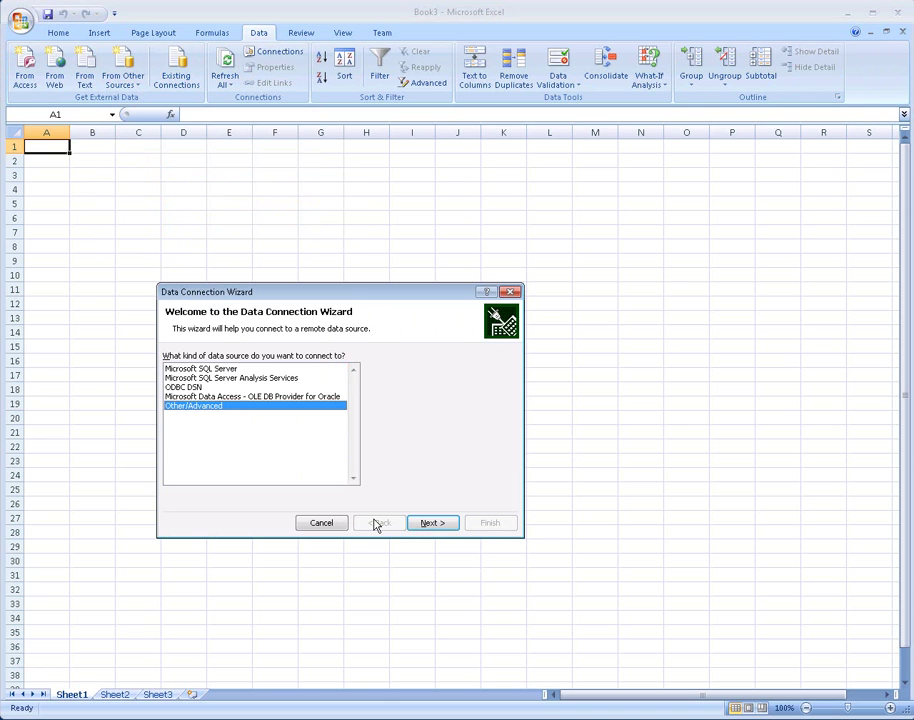
Step: Select SAP HANA MDX Provider from the OLE DB provider list and continue to its connection settings
click(429, 527)
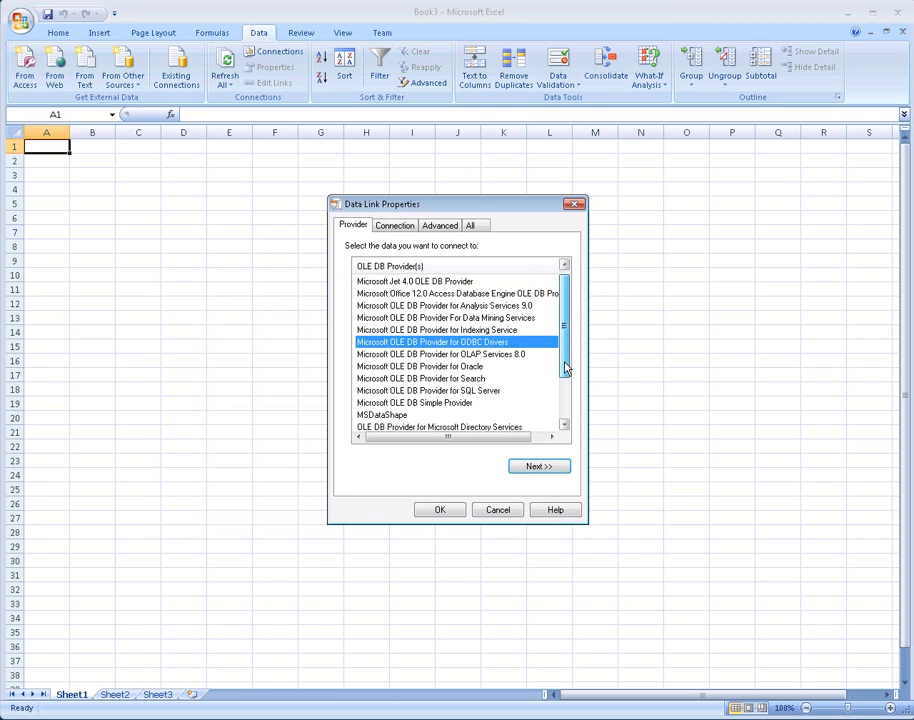
drag(565, 368, 565, 424)
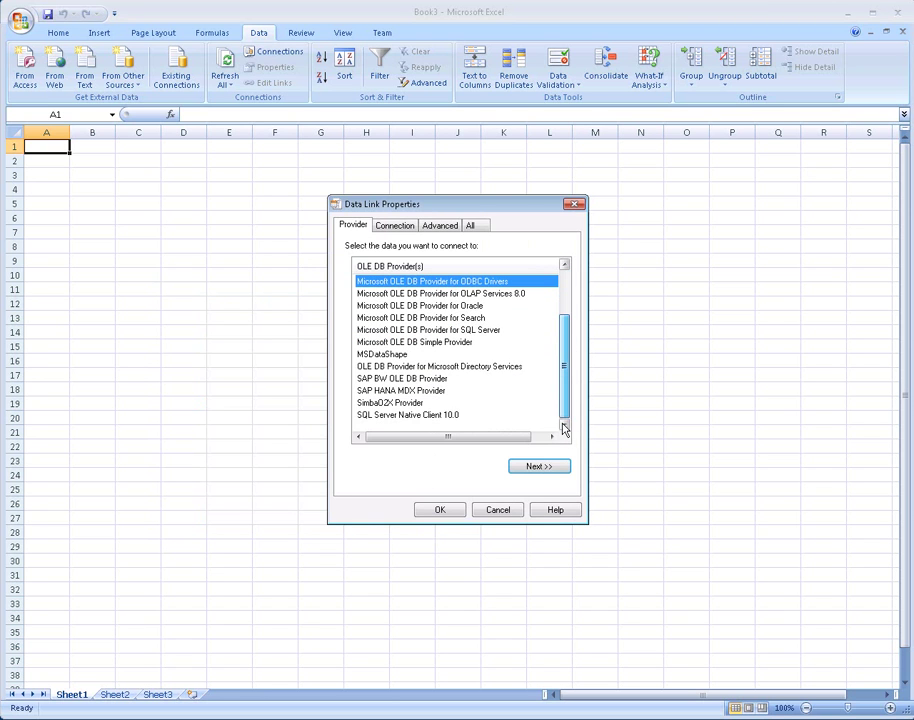
click(381, 392)
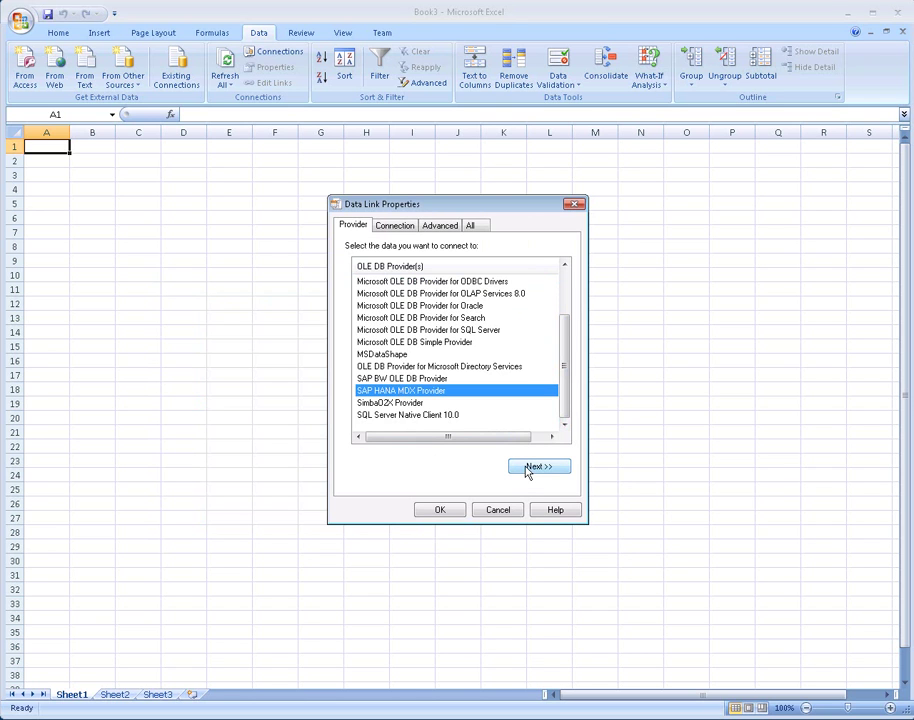
click(530, 467)
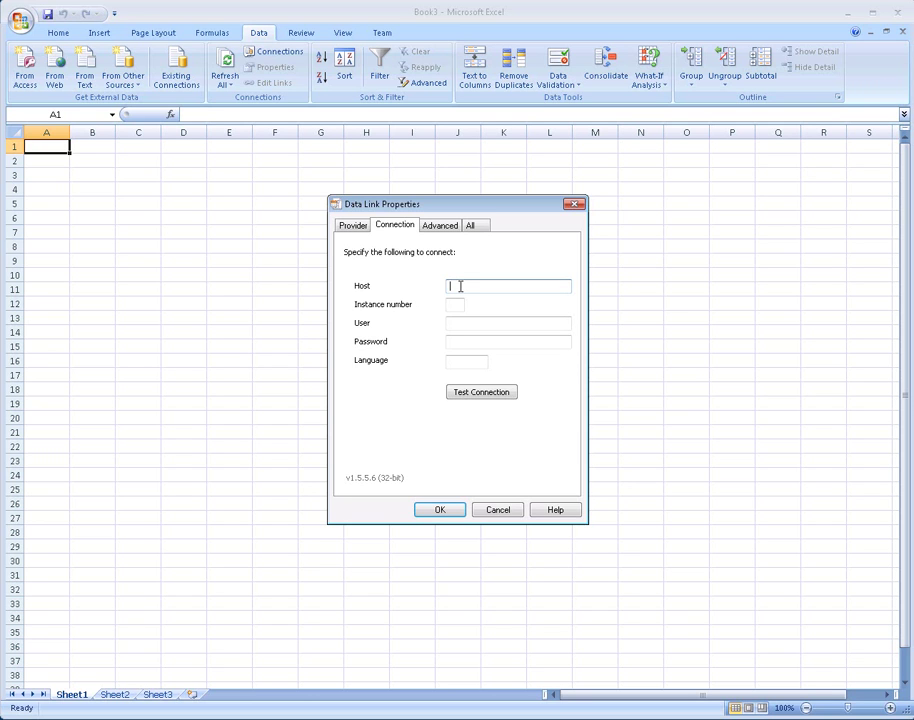
Step: Enter host localhost, instance 03 and the login user name and password, then confirm the connection test succeeds
text(localhost)
key(Tab)
text(03)
key(Tab)
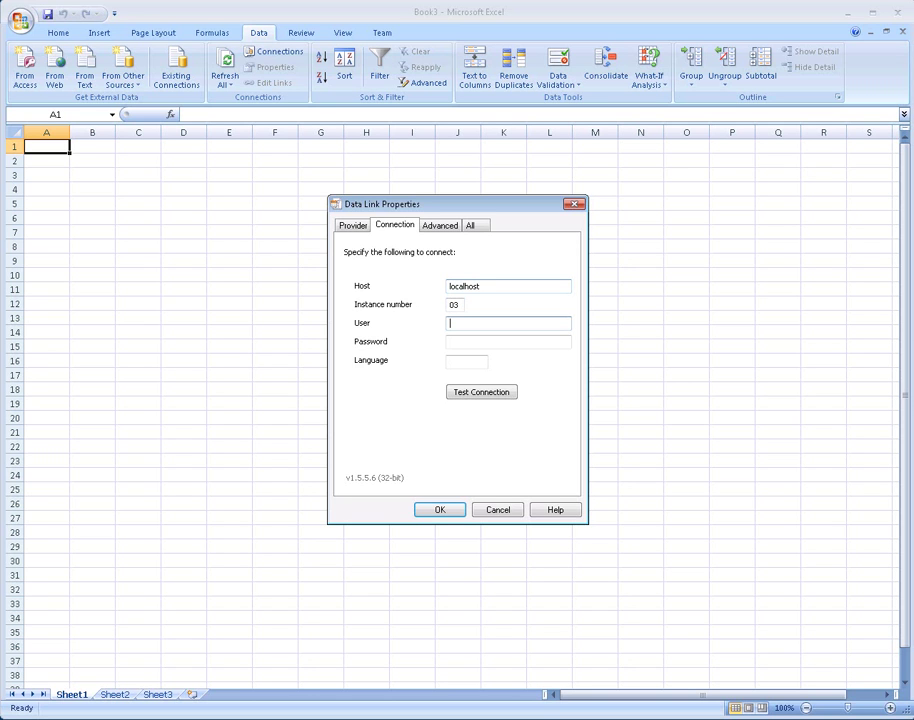
text(system)
key(Tab)
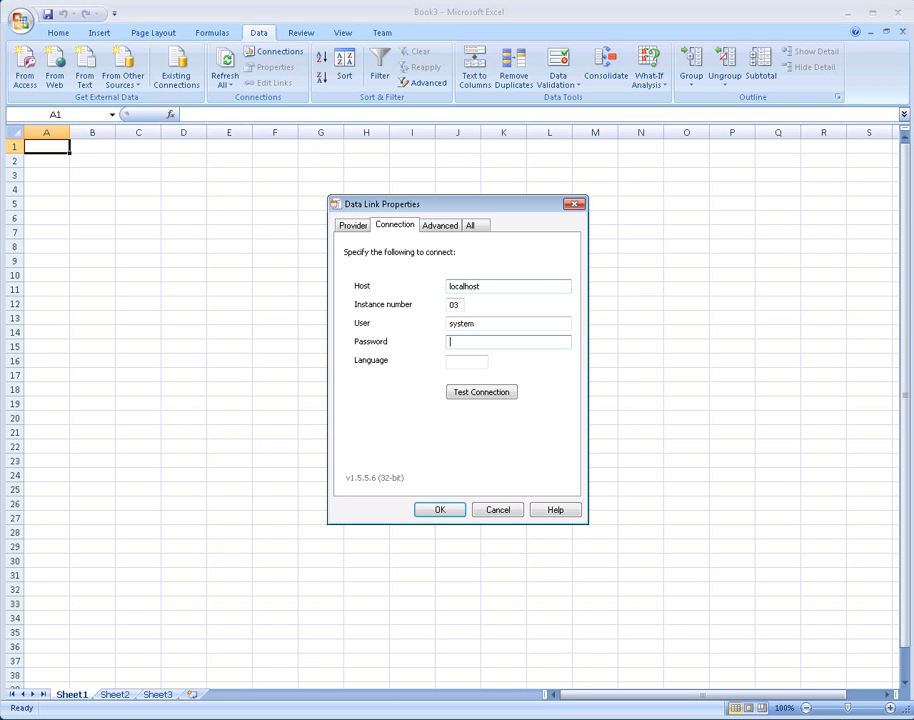
text(manager)
click(488, 396)
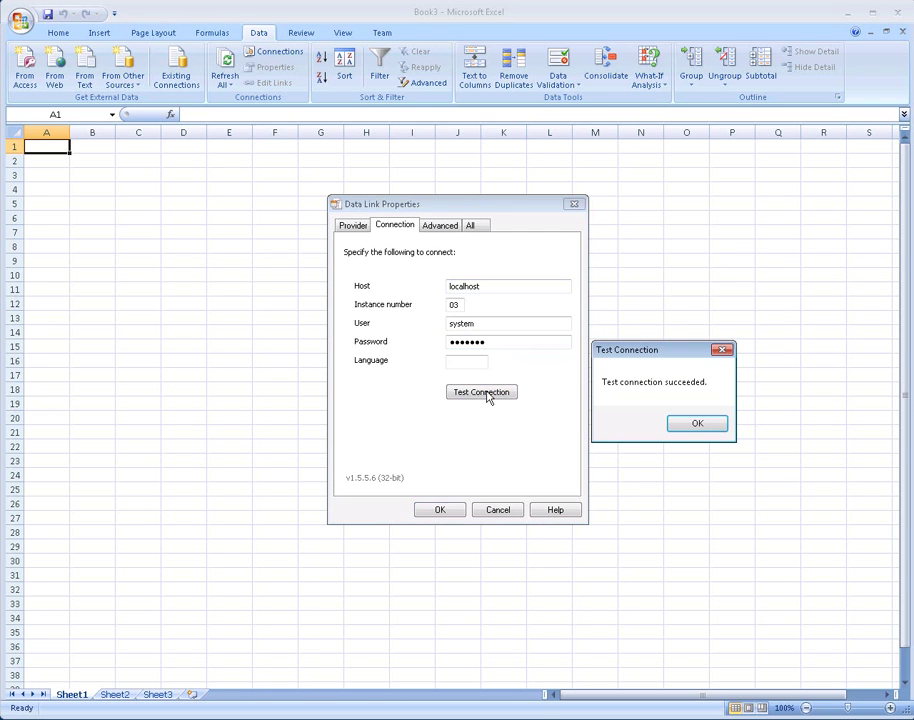
click(708, 427)
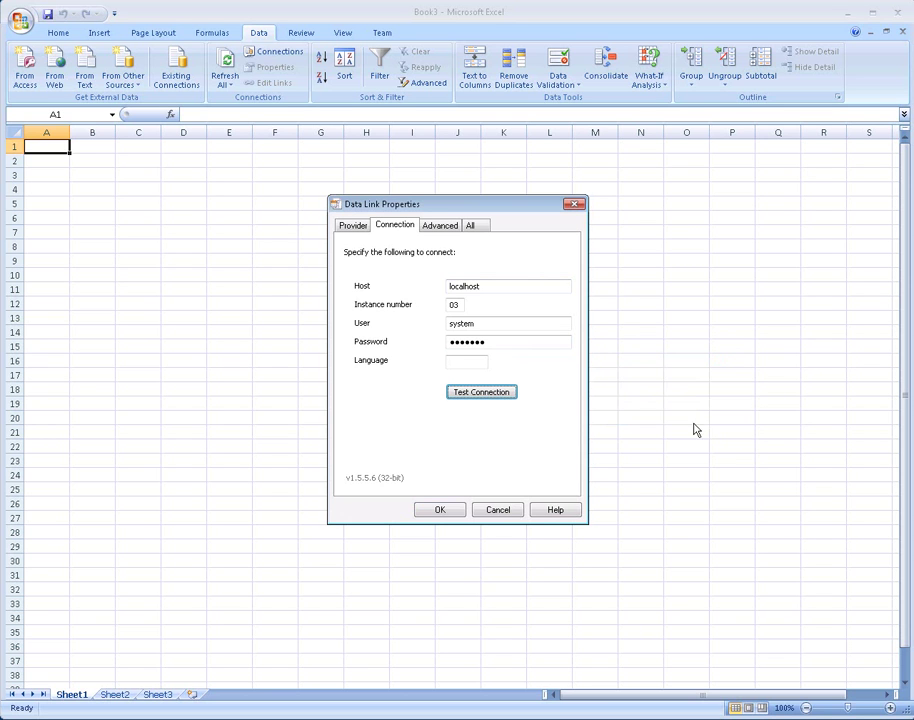
Step: Choose the dalsegno database and the ITELO_SALES_DATA cube, then proceed to the connection file page
click(441, 511)
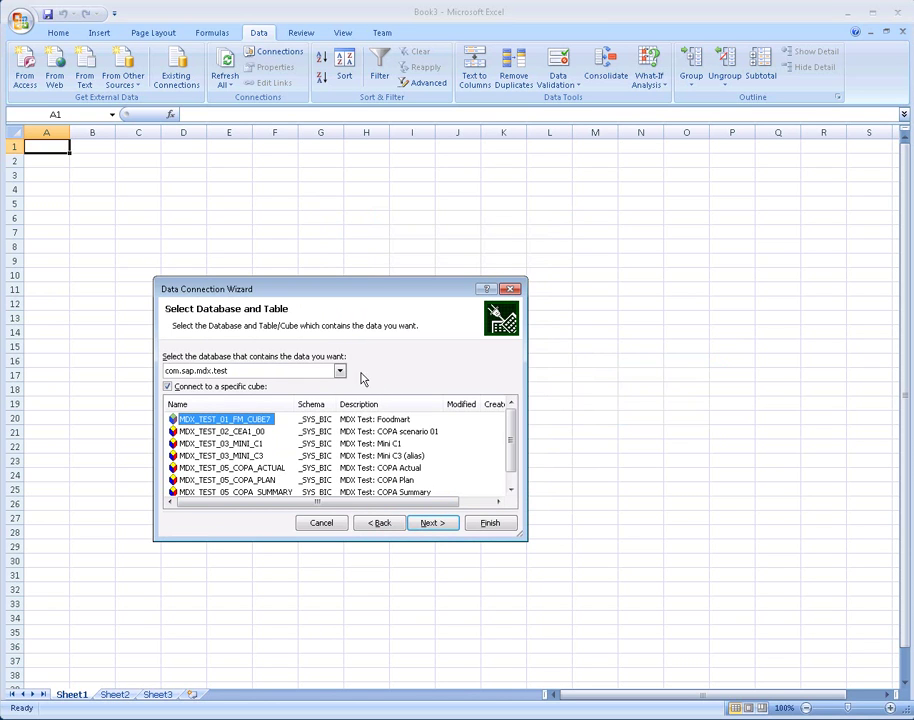
click(340, 372)
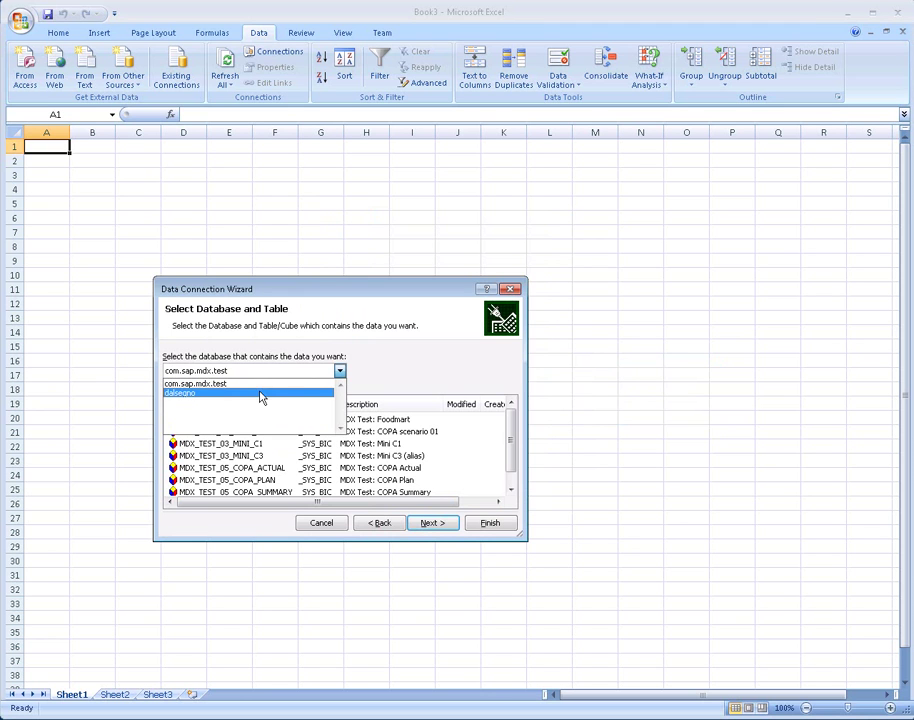
click(198, 394)
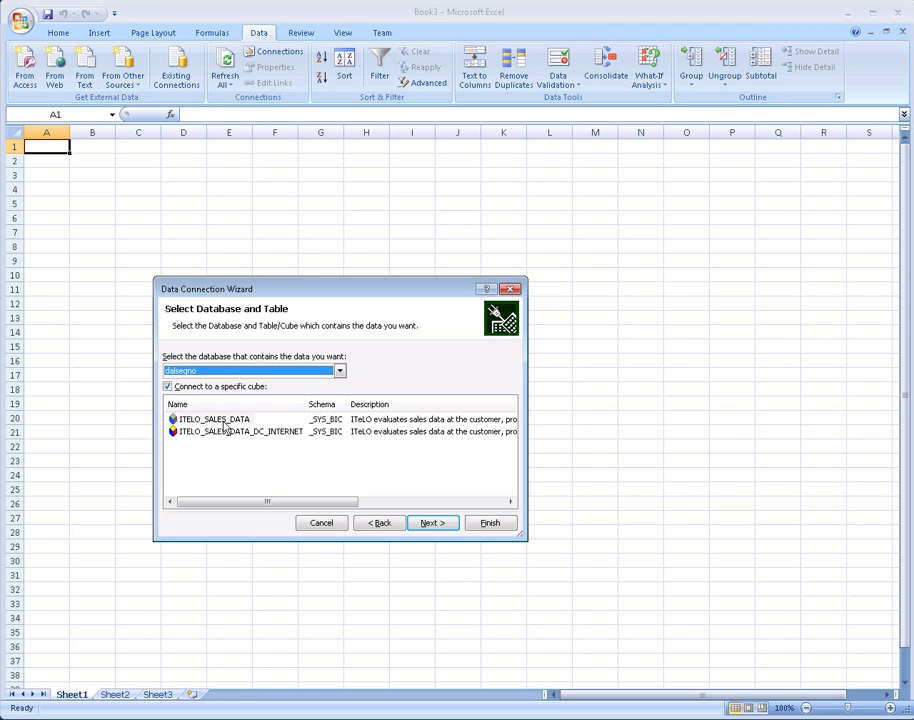
click(220, 421)
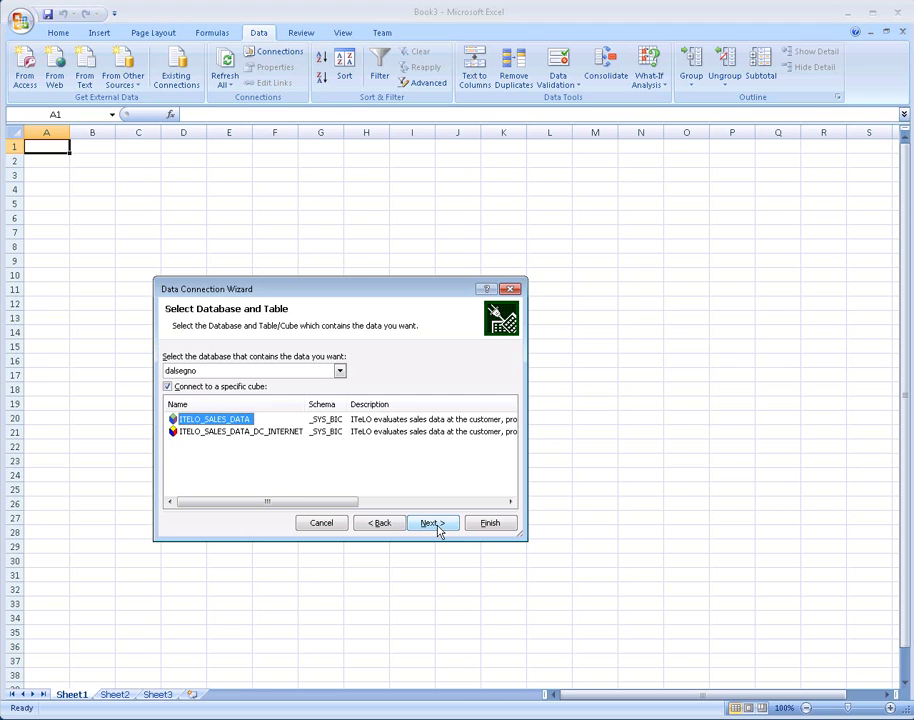
click(432, 524)
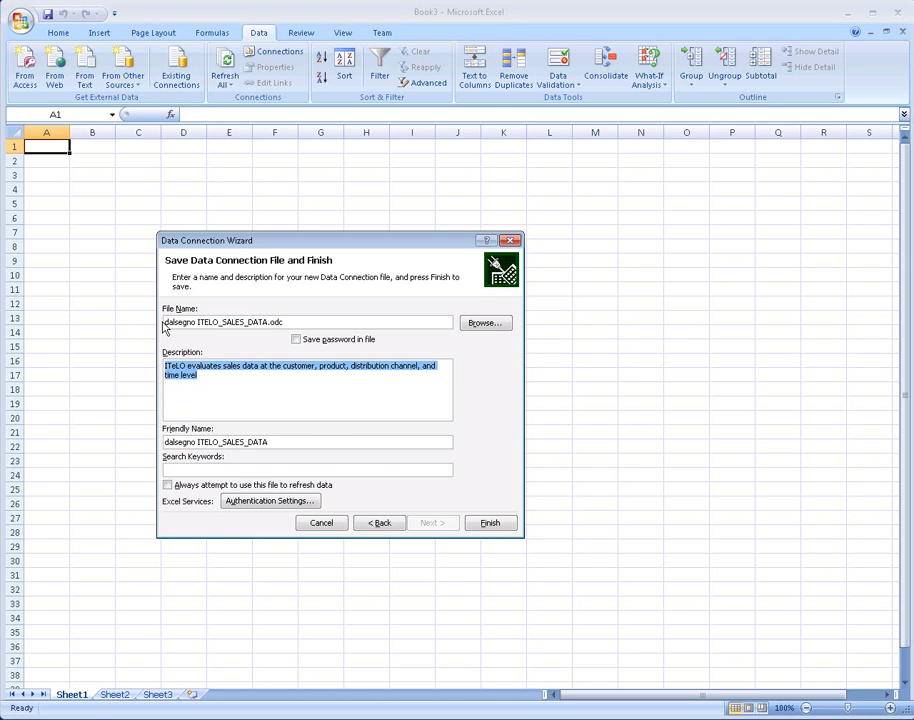
Step: Save the connection as my.dalsegno ITELO_SALES_DATA.odc with the password stored and always used for refresh
double_click(165, 325)
click(166, 322)
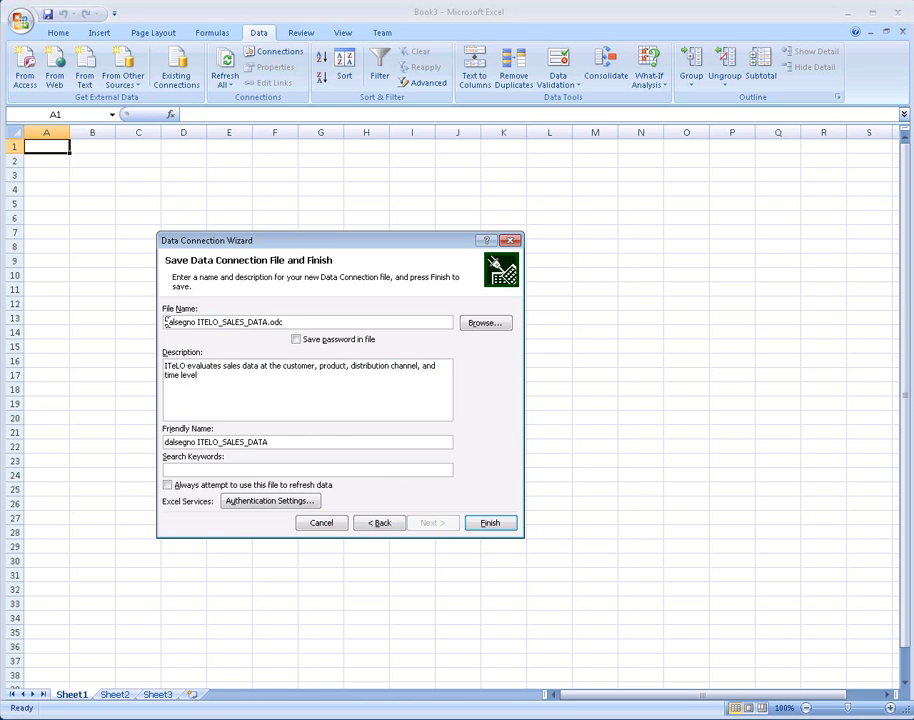
text(my)
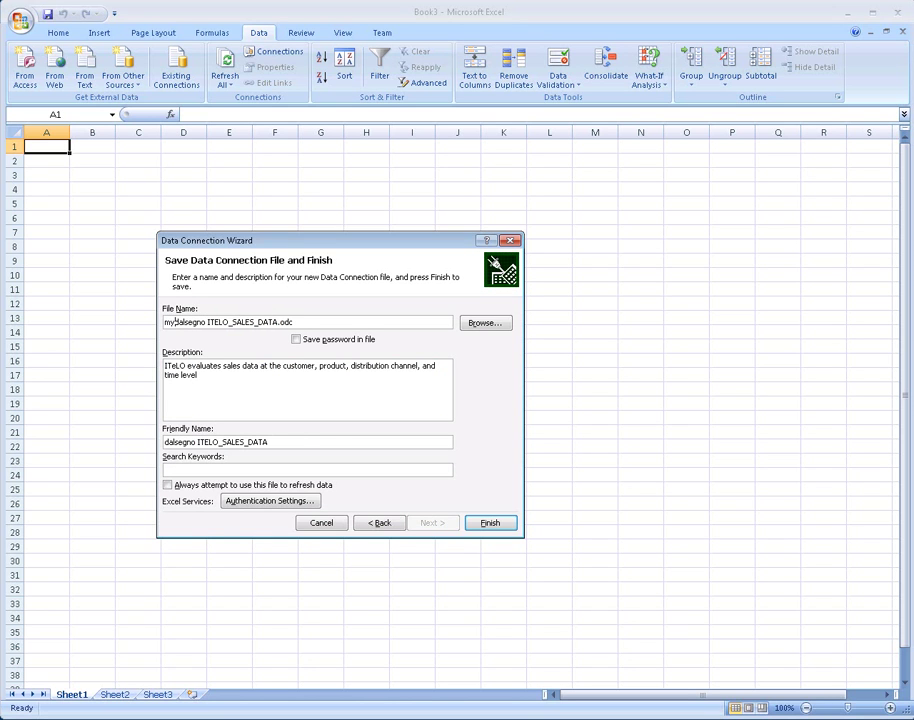
text(.)
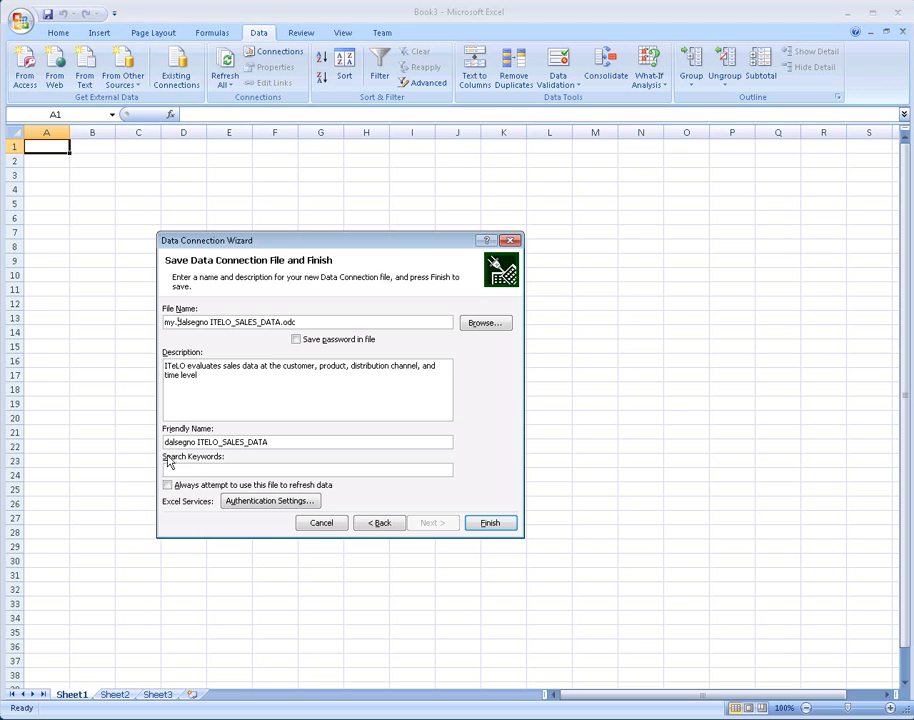
click(166, 446)
text(my.)
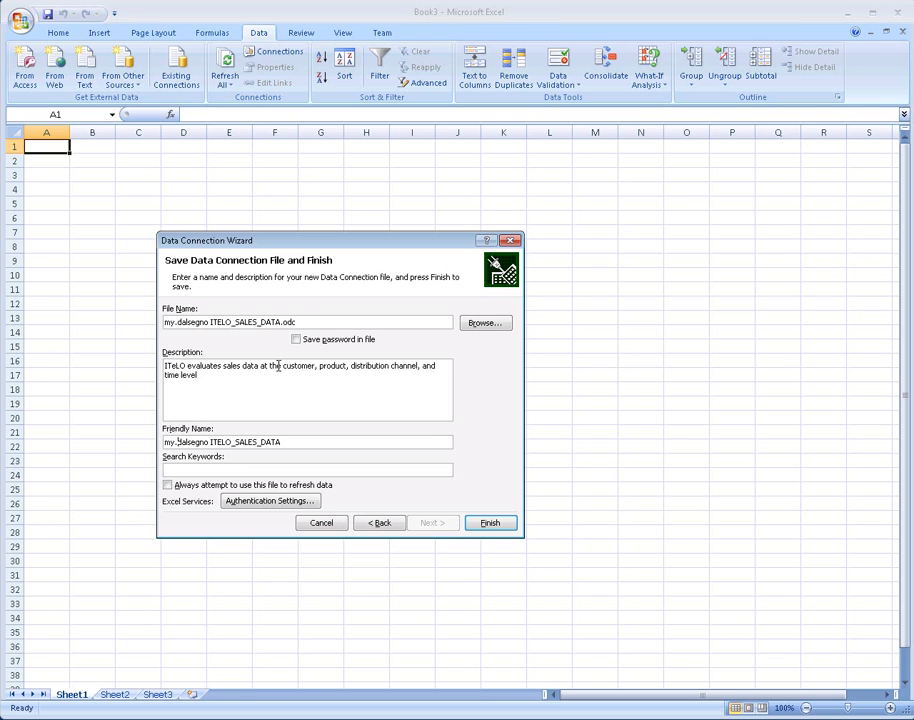
click(296, 340)
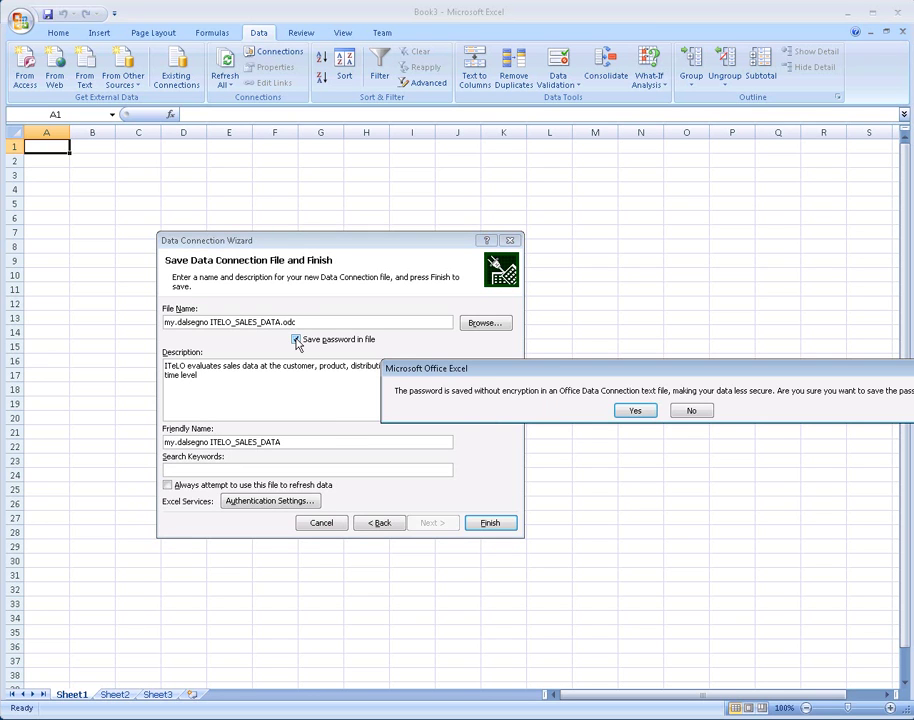
click(634, 411)
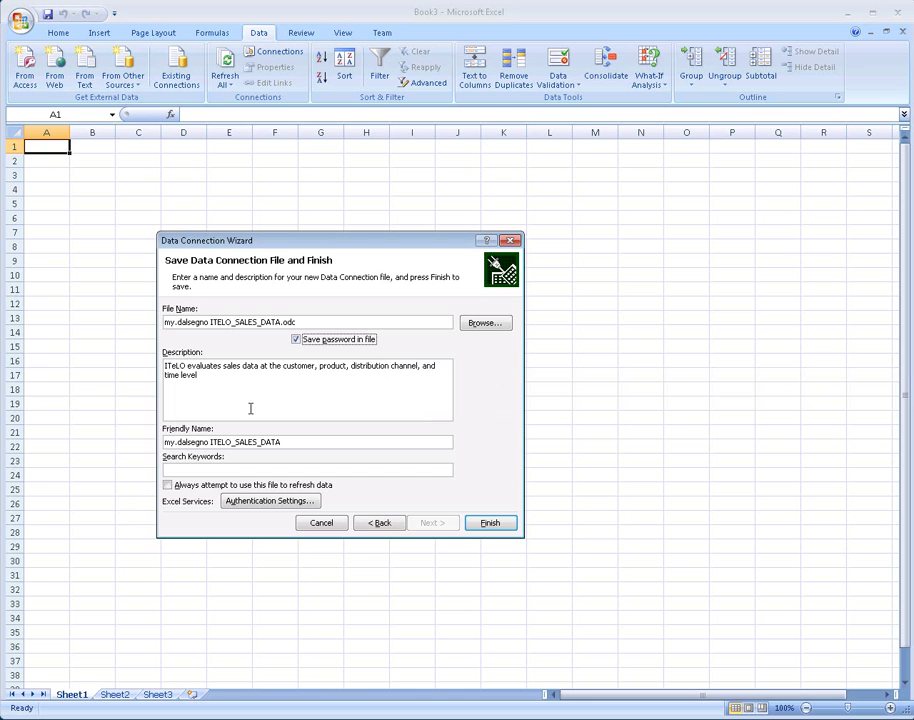
click(168, 486)
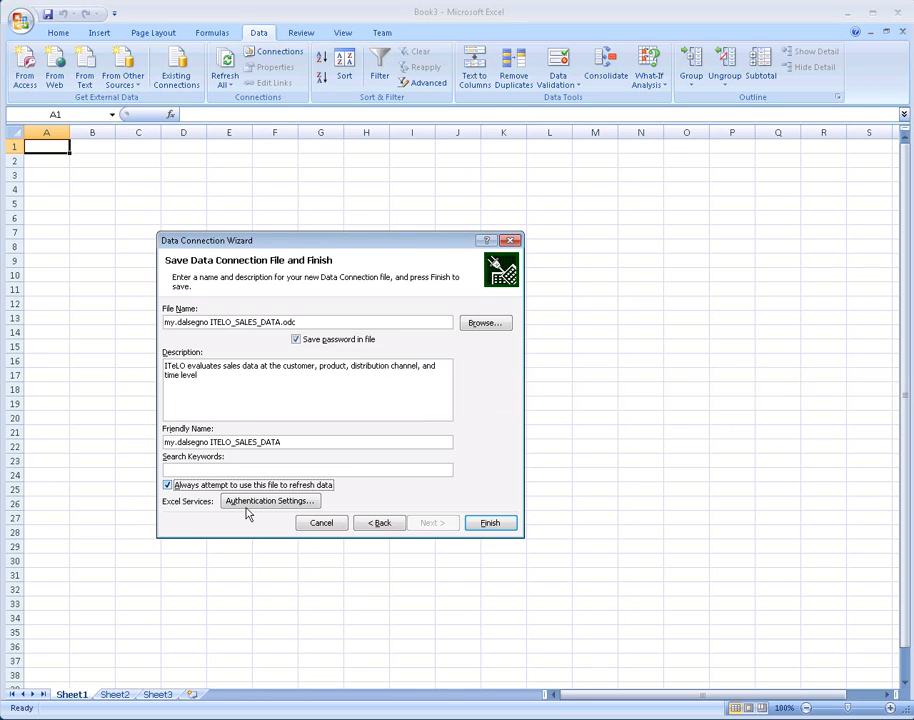
click(492, 524)
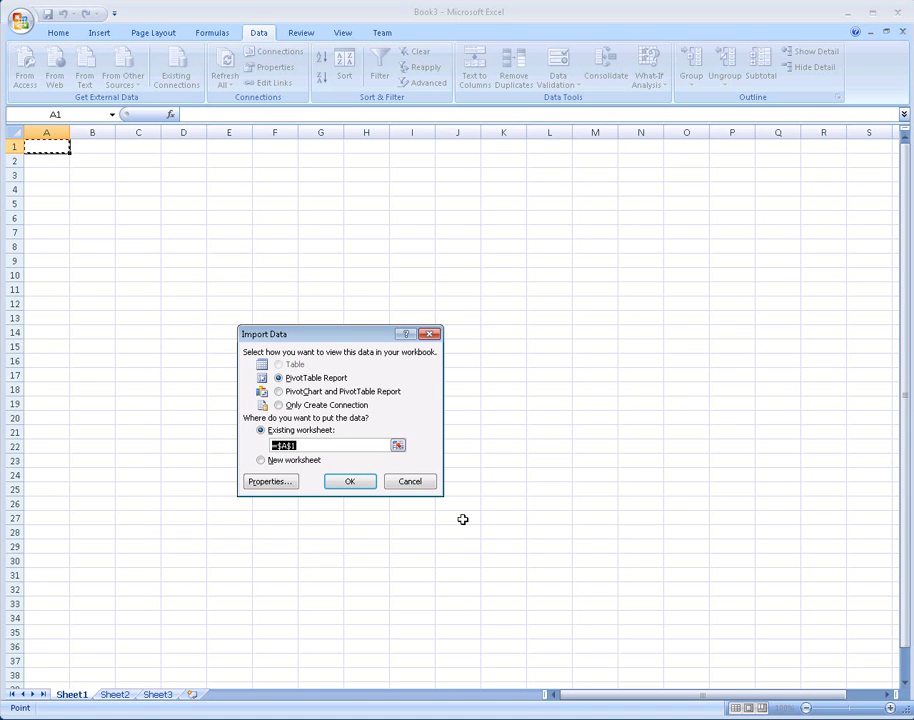
Step: Accept PivotTable Report at $A$1 of the existing worksheet to create the empty PivotTable
click(351, 484)
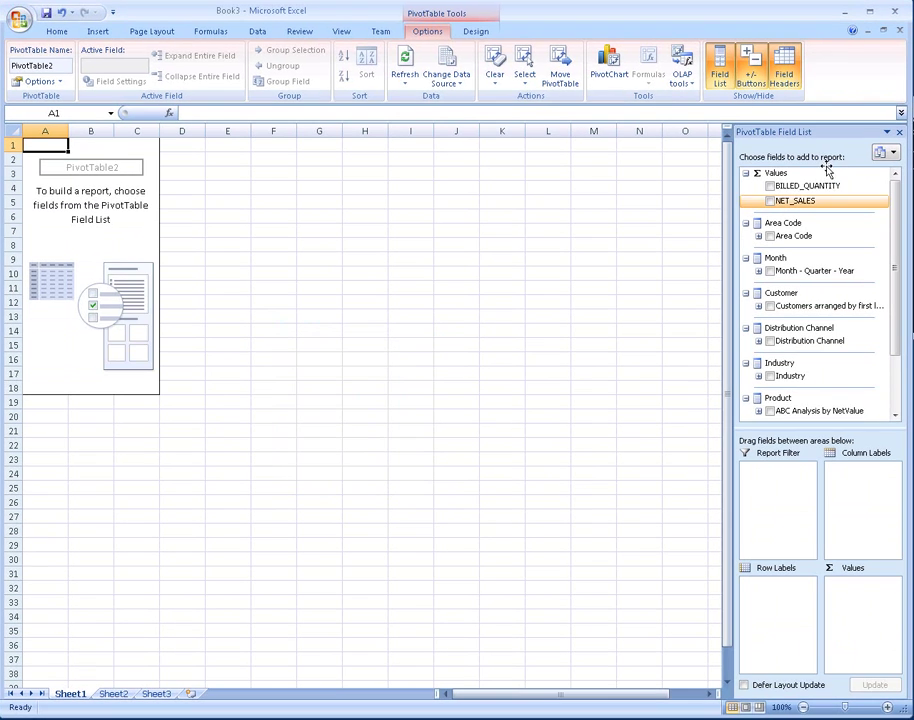
Step: Put NET_SALES in values, Month - Quarter - Year in rows and Product Group in columns
click(769, 201)
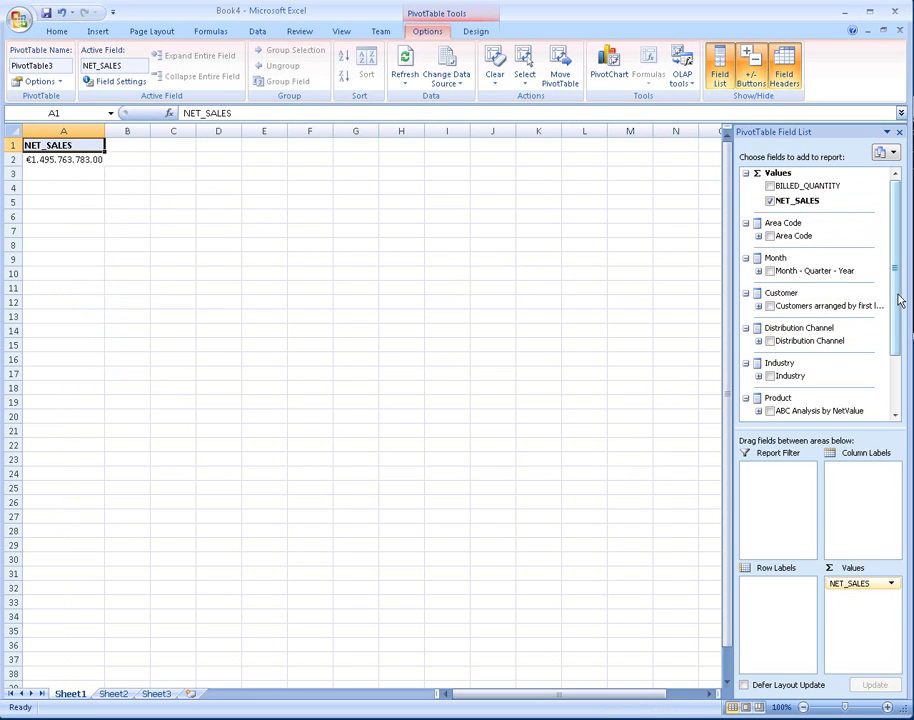
drag(898, 300, 892, 367)
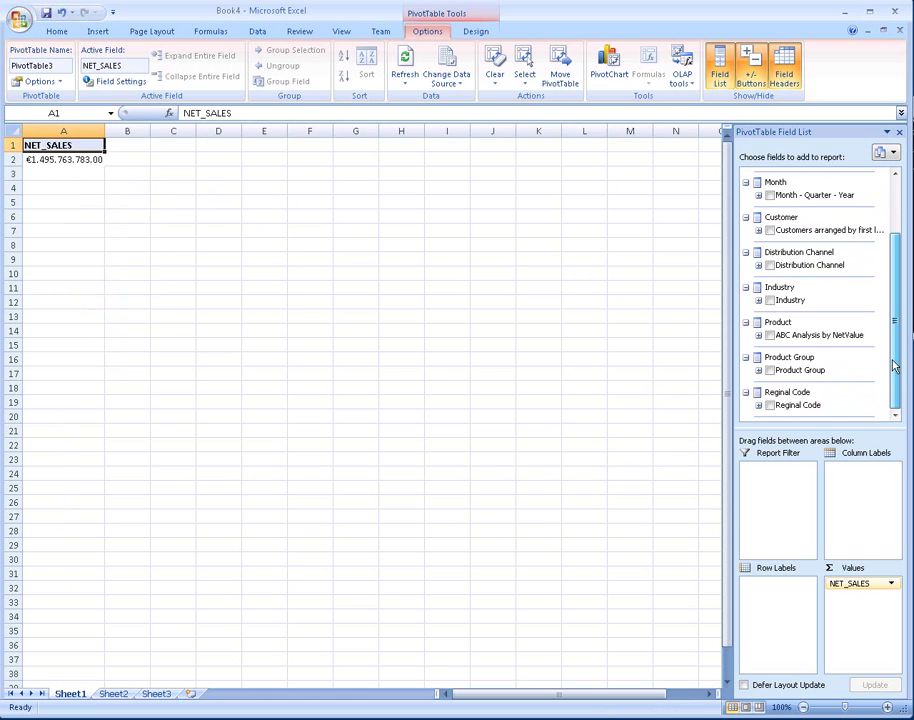
drag(773, 198, 768, 587)
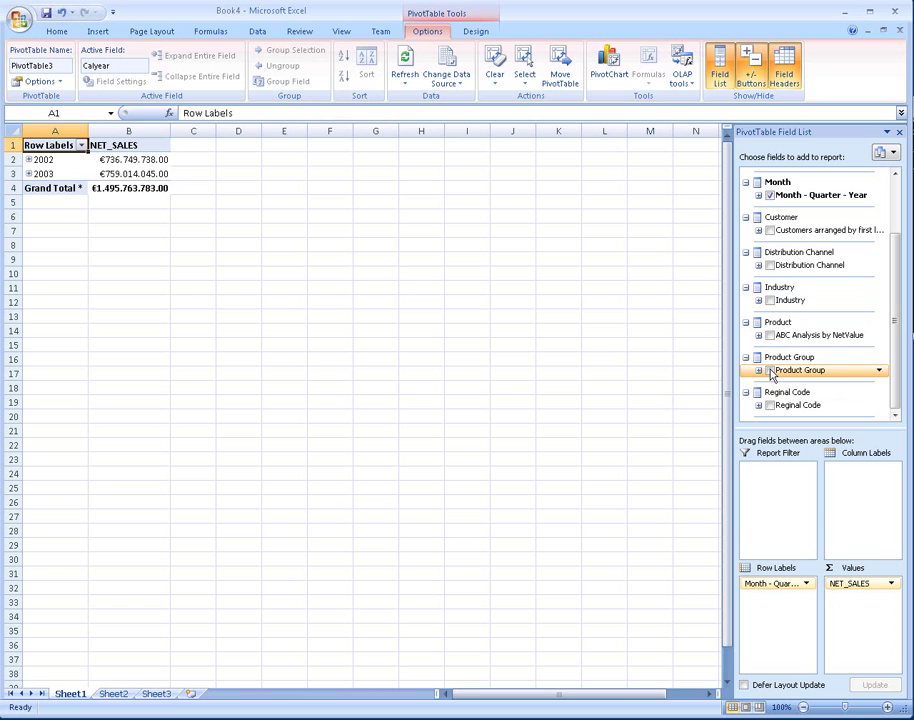
drag(772, 372, 851, 475)
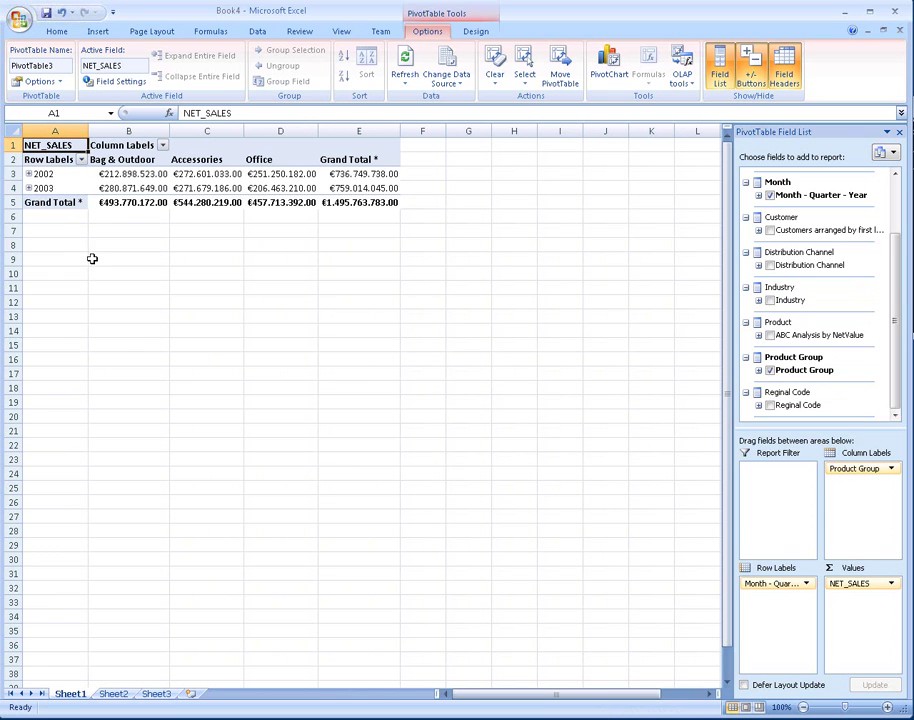
Step: Expand 2002 and 2003 into quarters, briefly checking Q4 2003's months before collapsing it
click(29, 174)
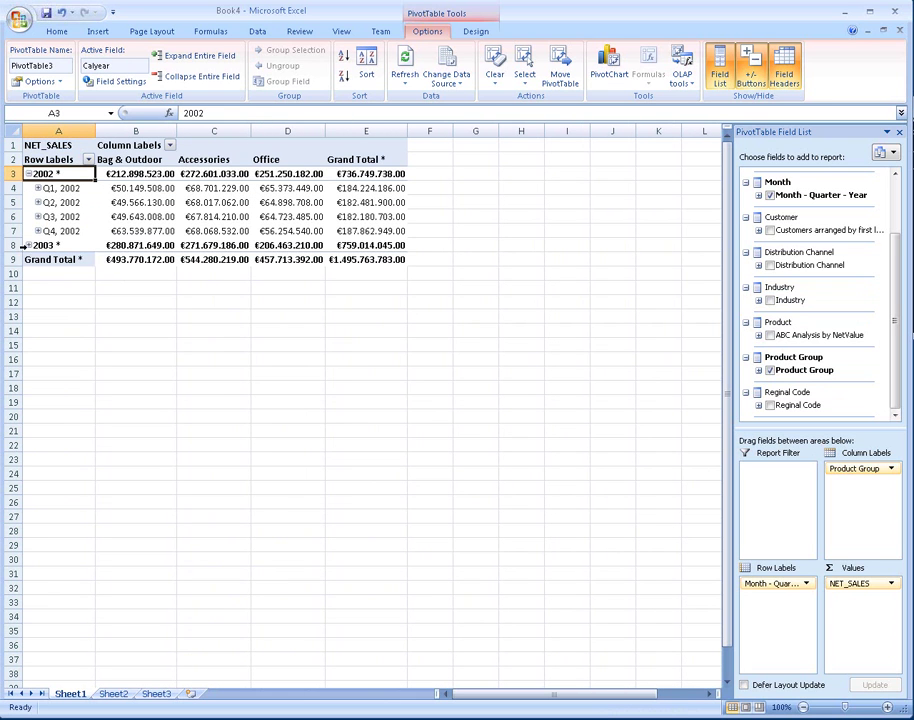
click(29, 245)
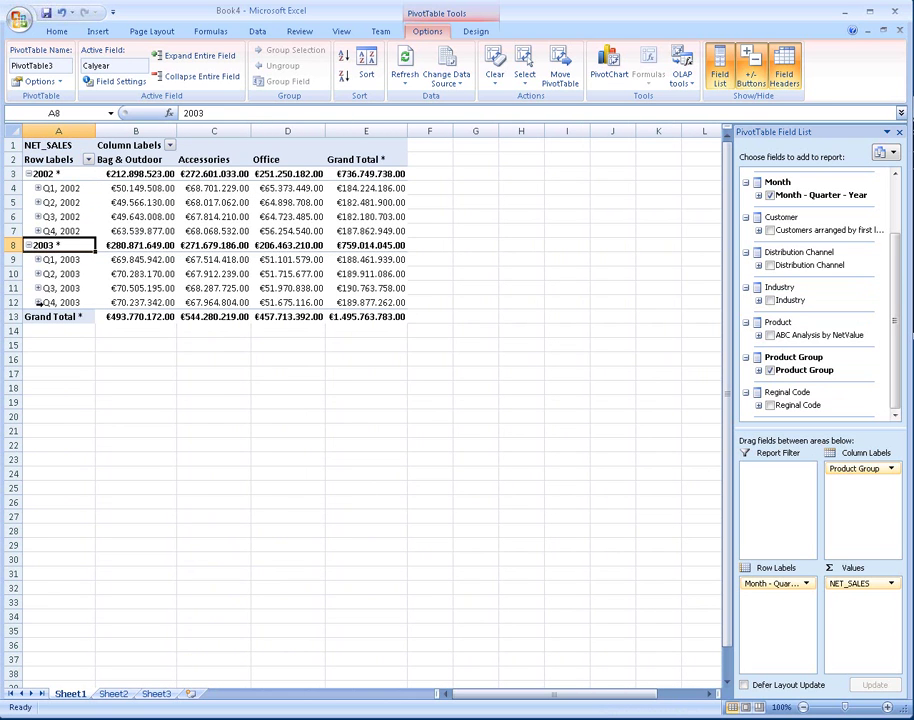
click(37, 303)
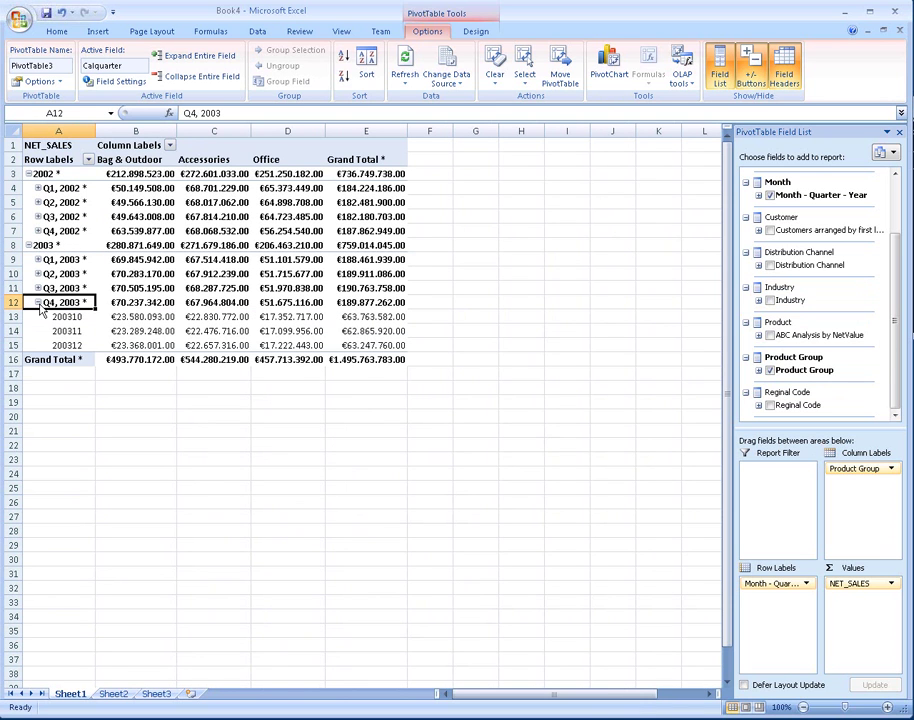
click(38, 303)
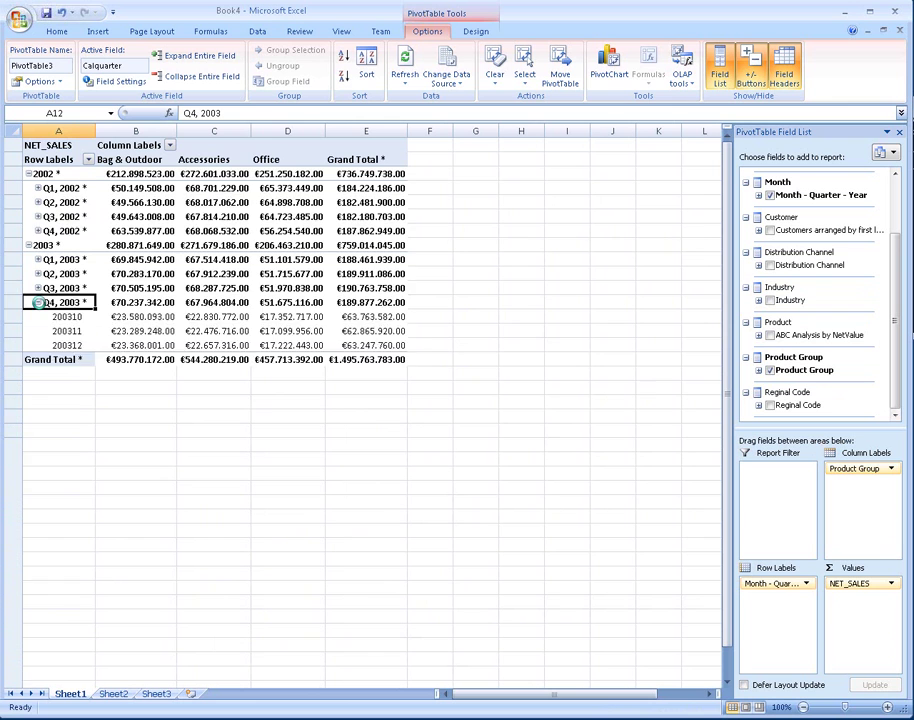
Step: Turn off Show grand totals for rows in the PivotTable Options Totals & Filters settings
right_click(286, 203)
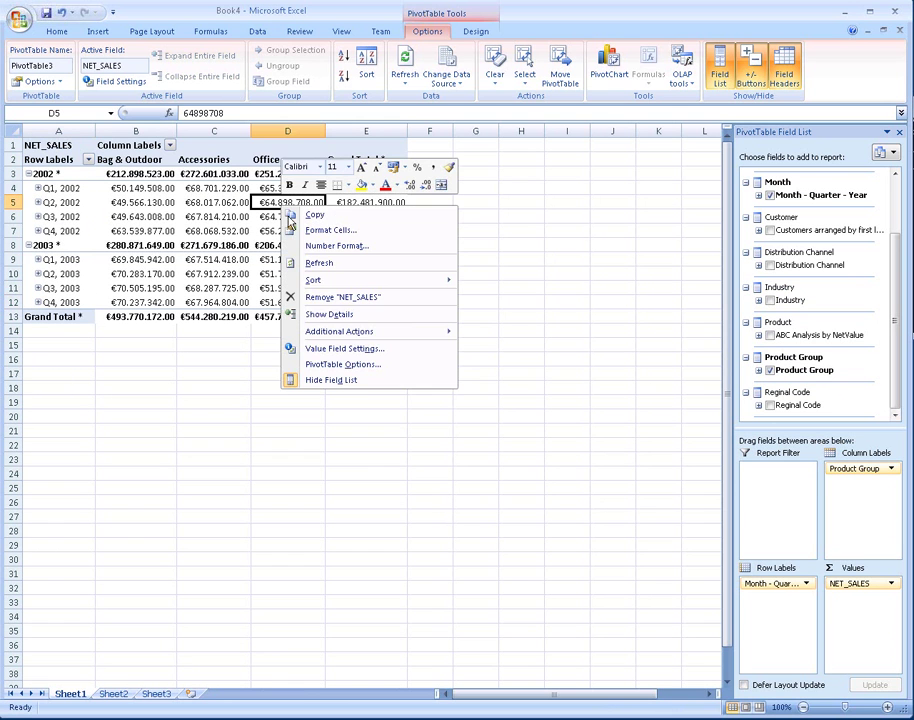
click(291, 364)
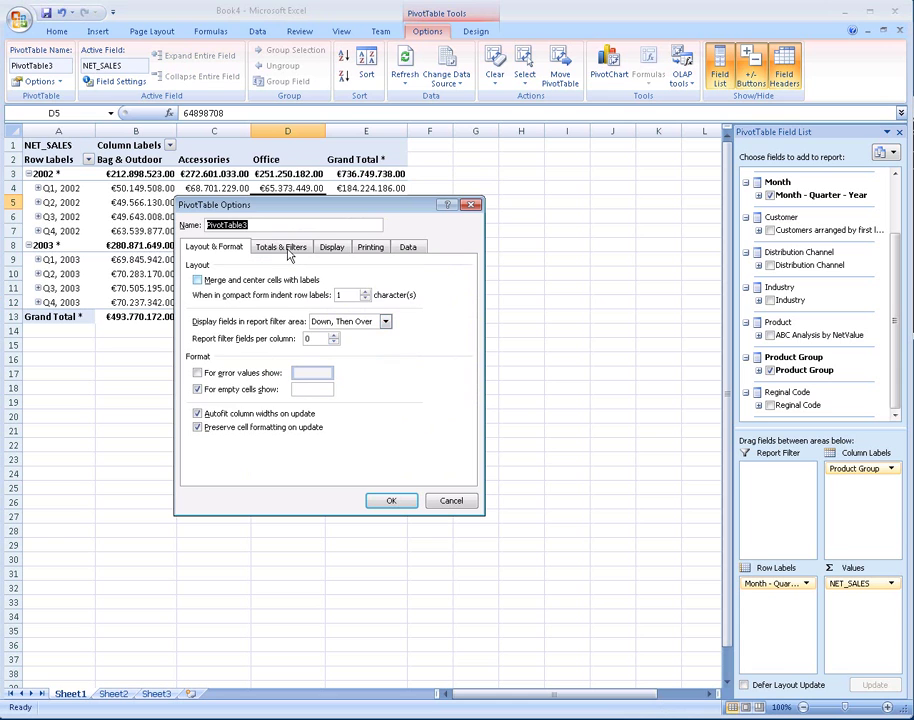
click(283, 247)
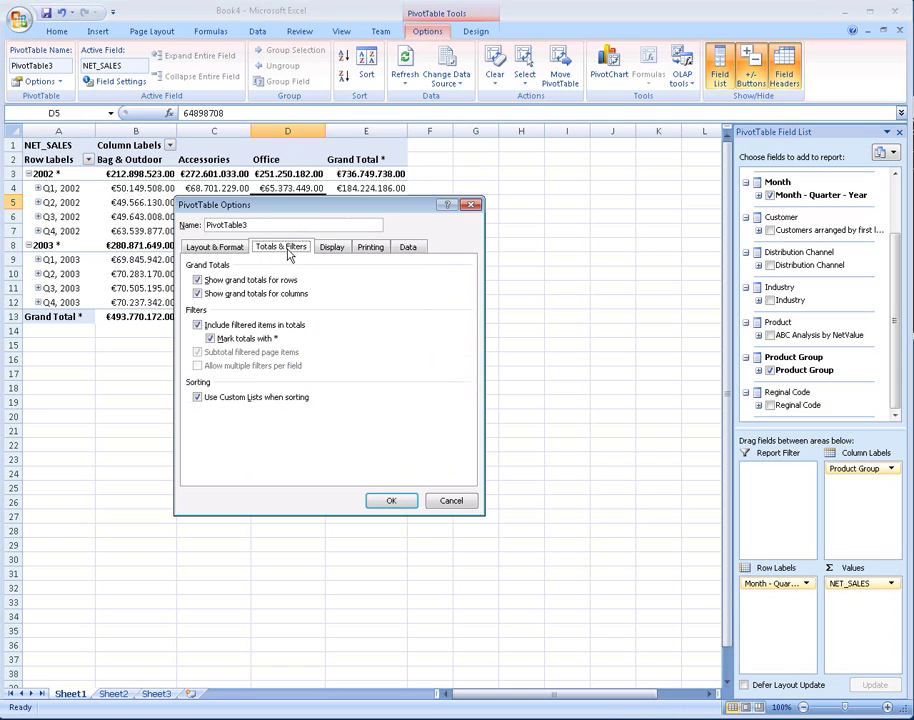
click(237, 281)
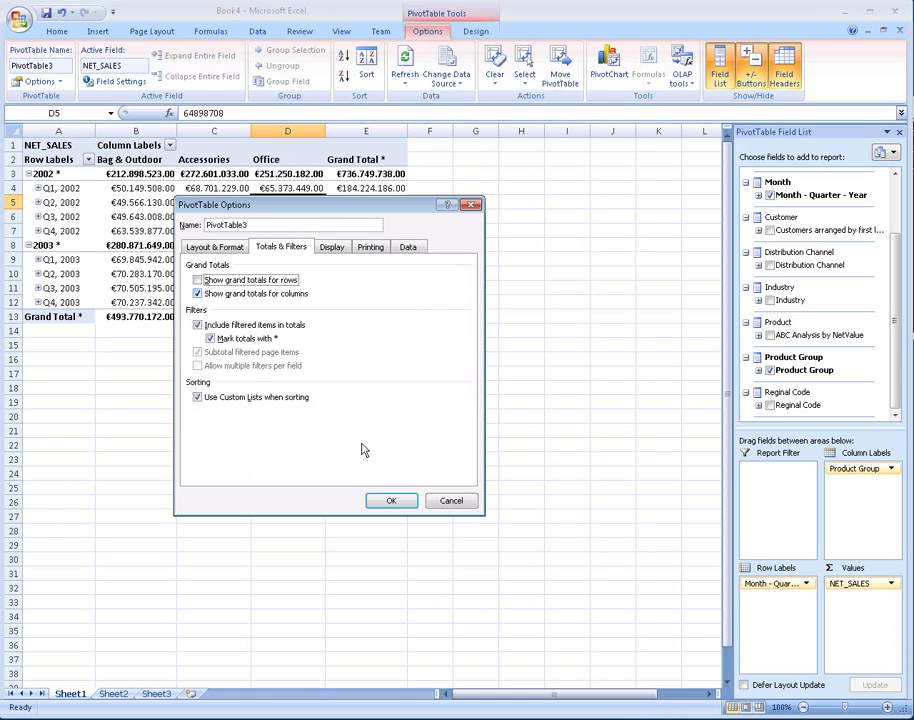
click(389, 501)
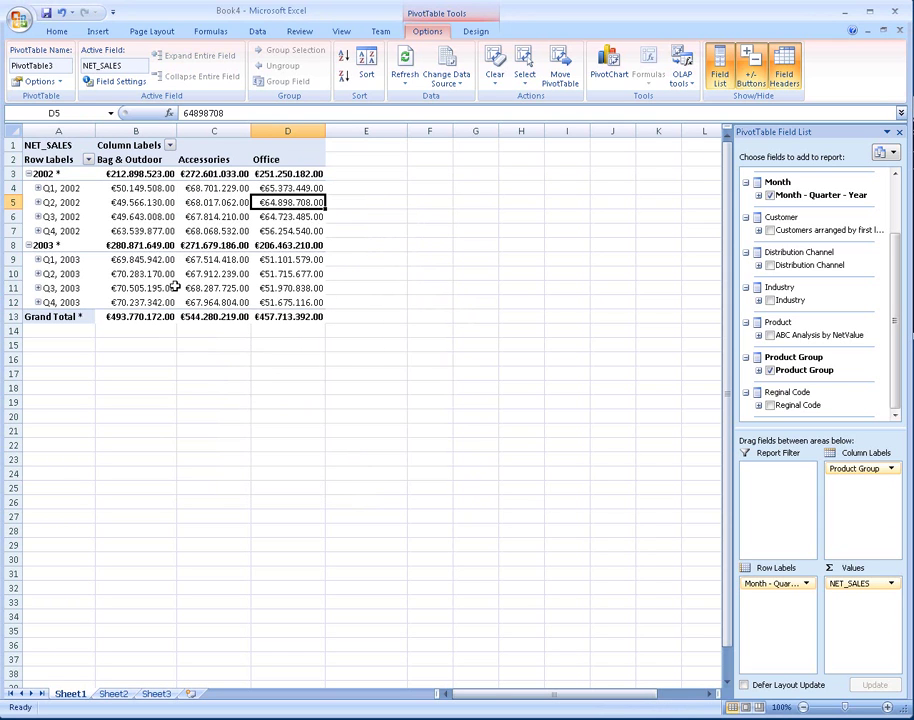
click(134, 174)
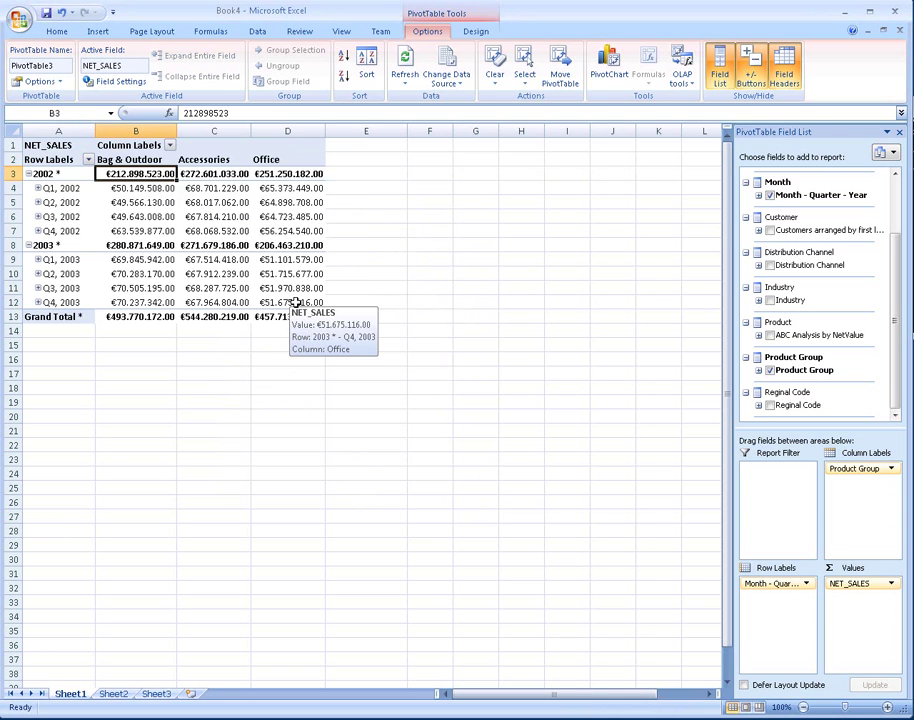
Step: Insert a basic line PivotChart of the B3:D12 quarterly sales, moved and enlarged below the table
shift+click(296, 303)
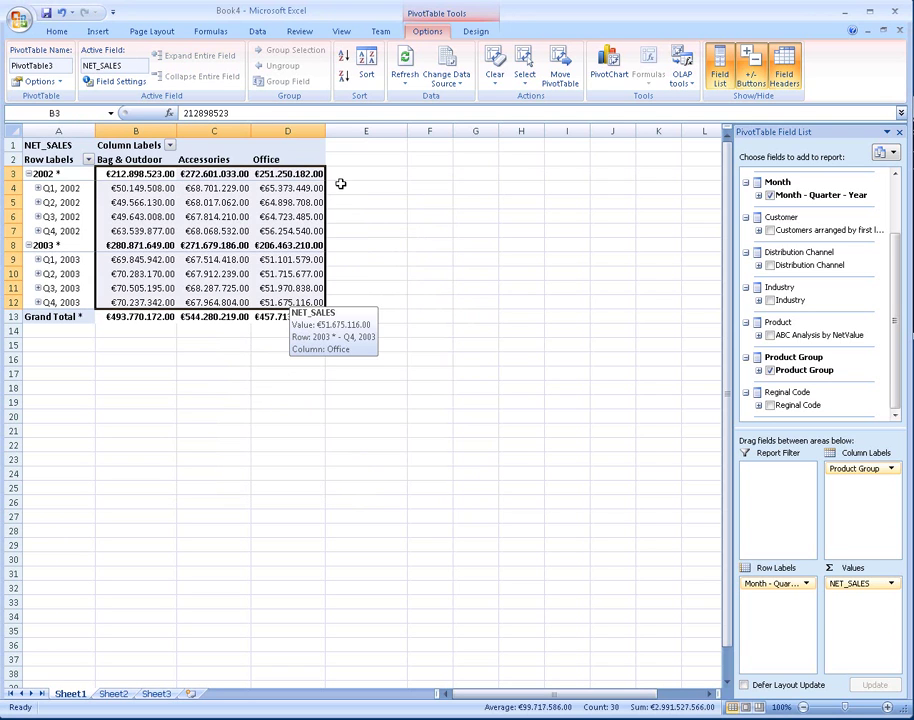
click(609, 64)
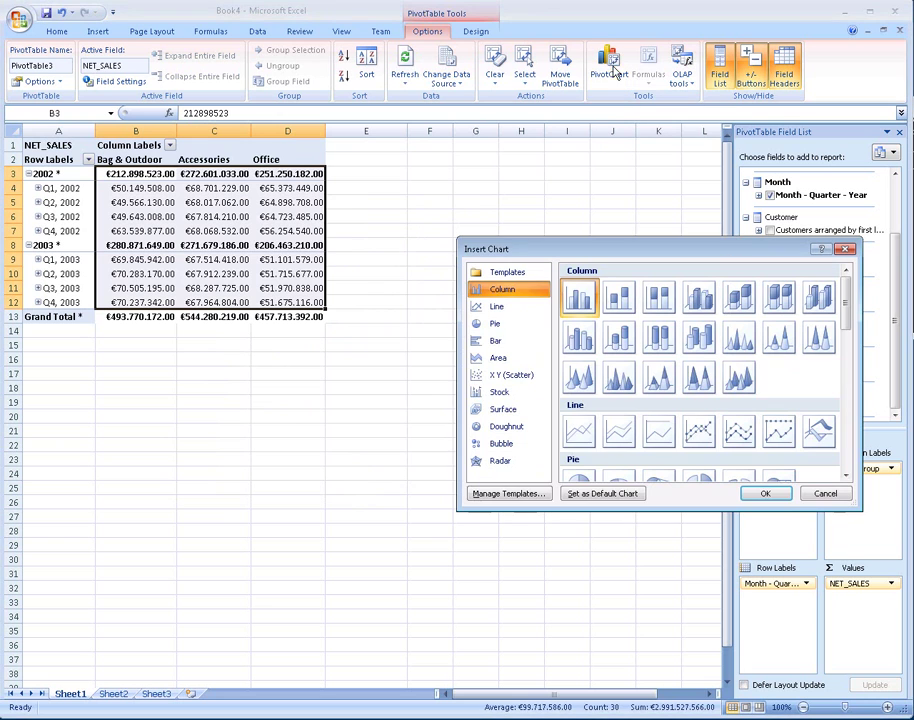
click(581, 436)
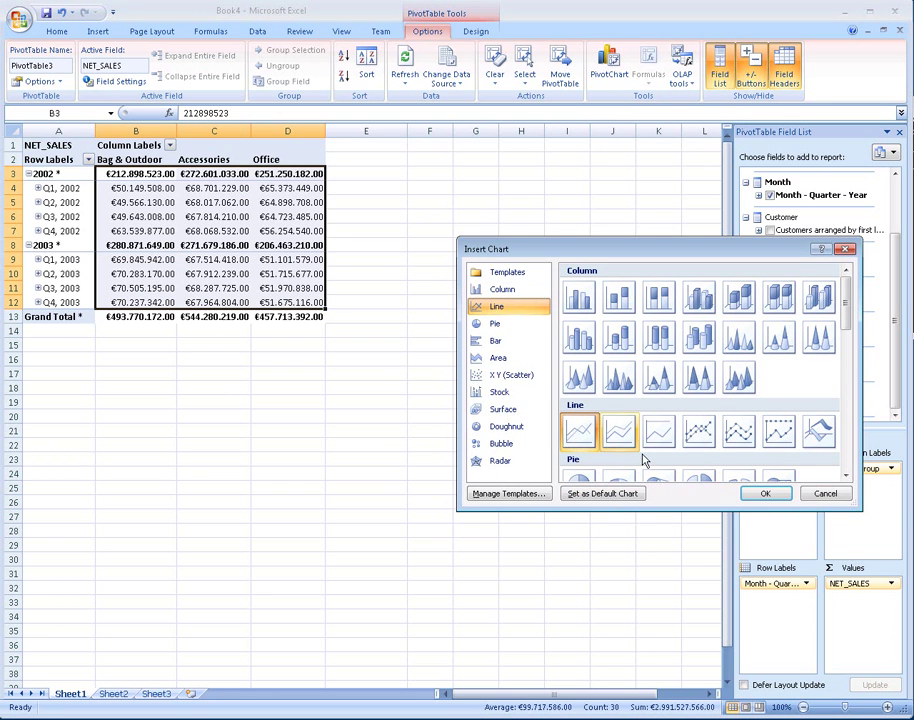
click(765, 495)
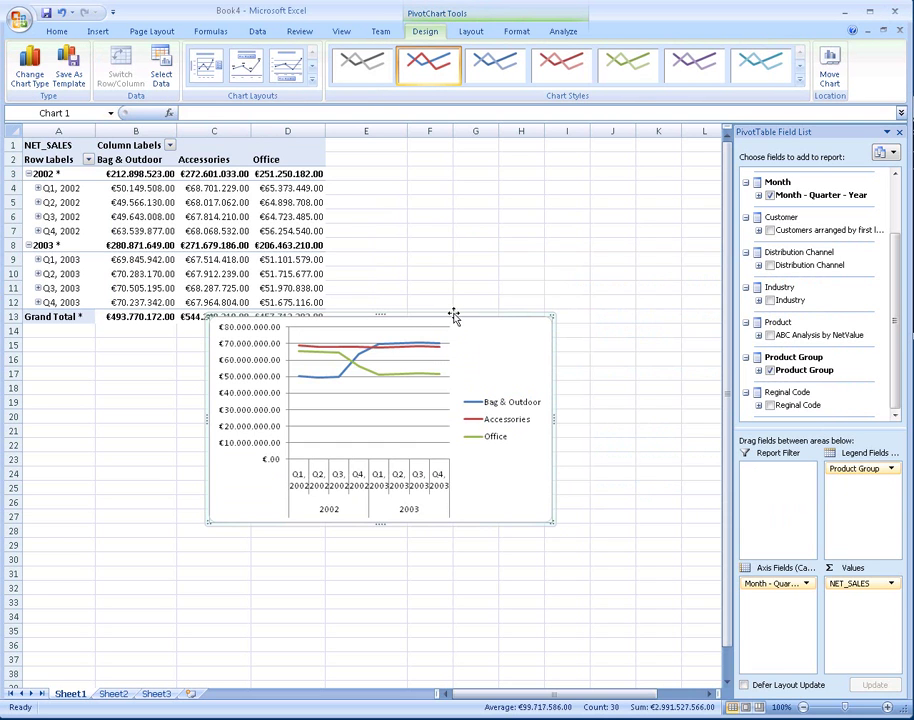
drag(453, 316, 280, 344)
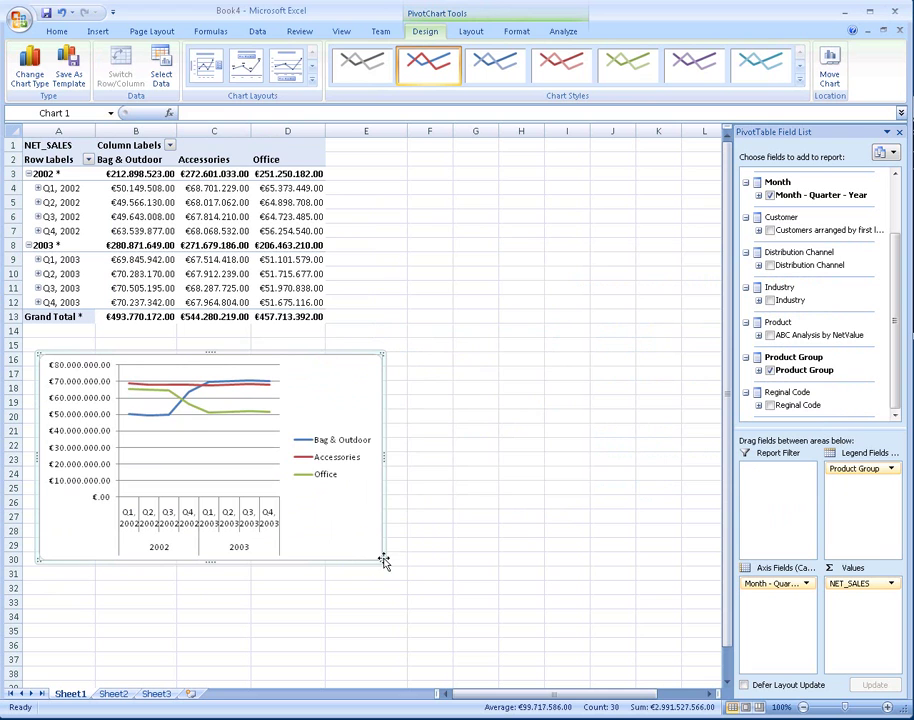
drag(380, 561, 506, 642)
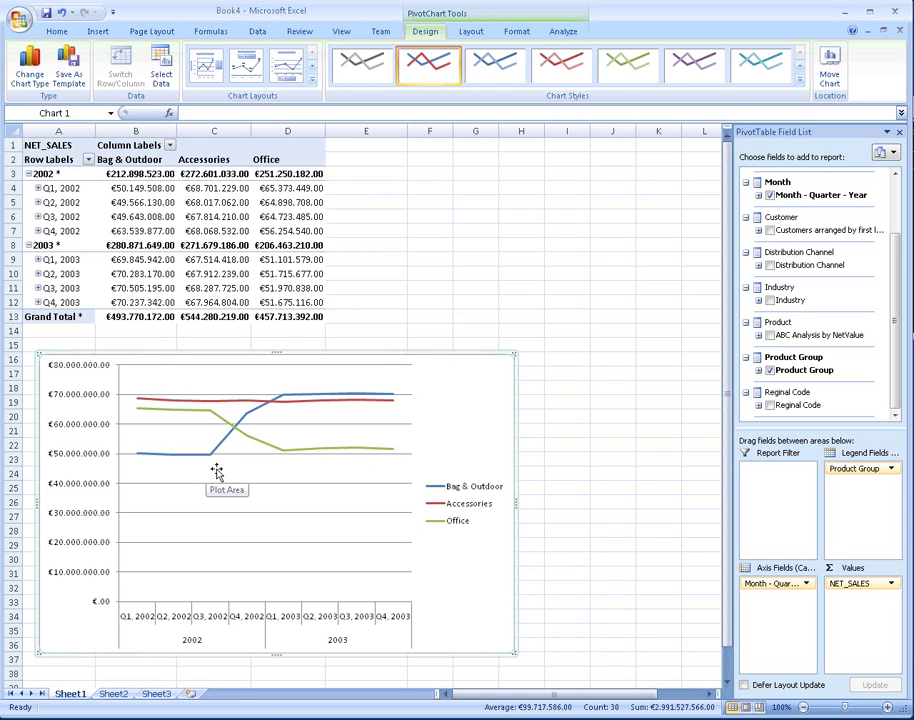
Step: Filter the product groups to Bag & Outdoor only by excluding Accessories and Office
click(170, 146)
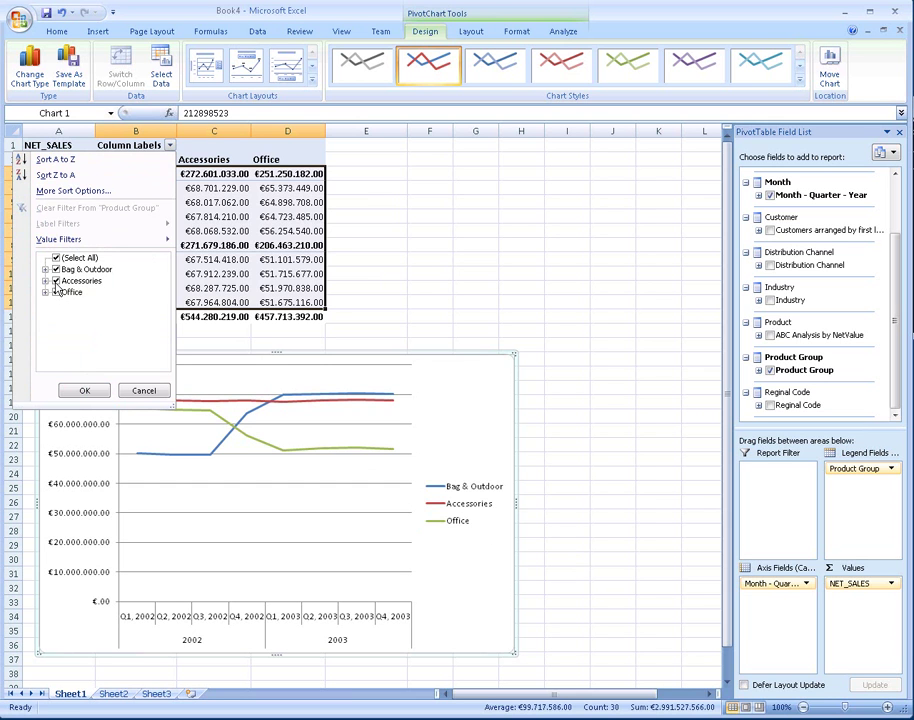
click(56, 281)
click(56, 292)
click(85, 392)
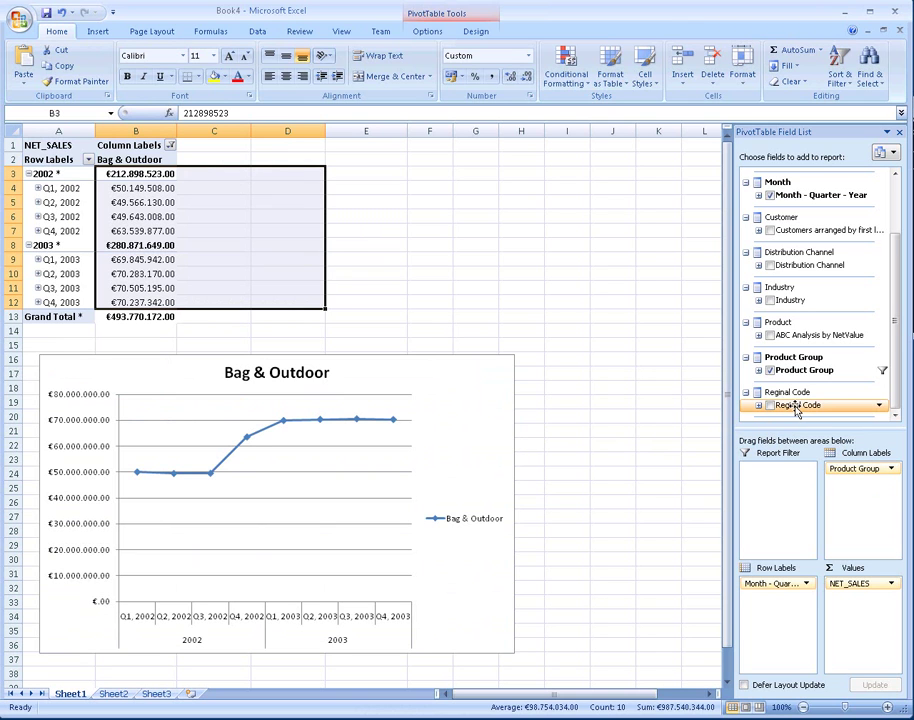
Step: Try Regional Code in the column labels, then replace it with ABC Analysis by NetValue
drag(797, 410, 864, 507)
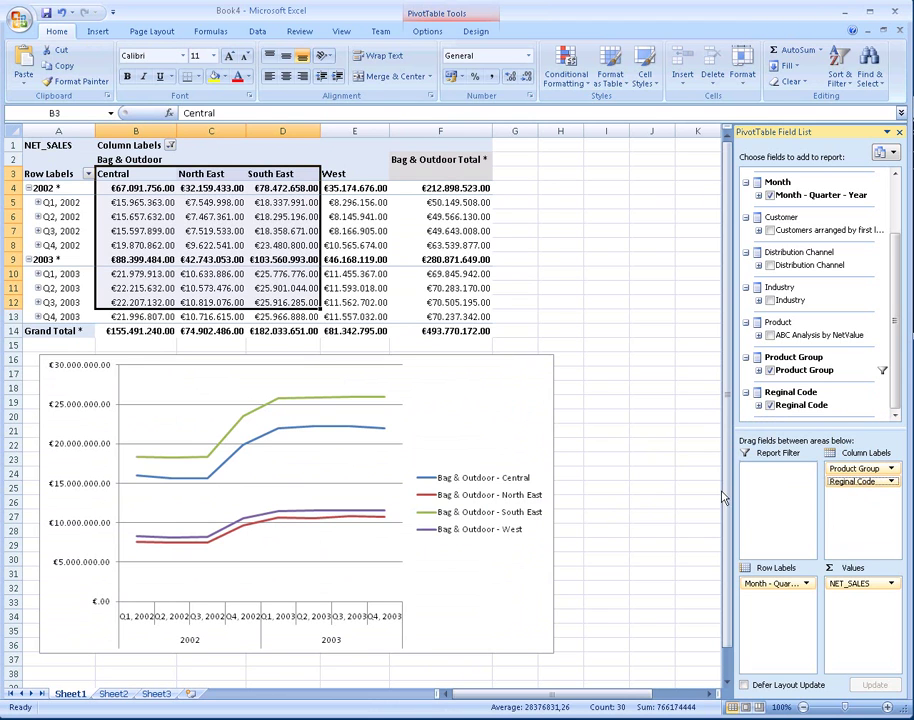
click(769, 405)
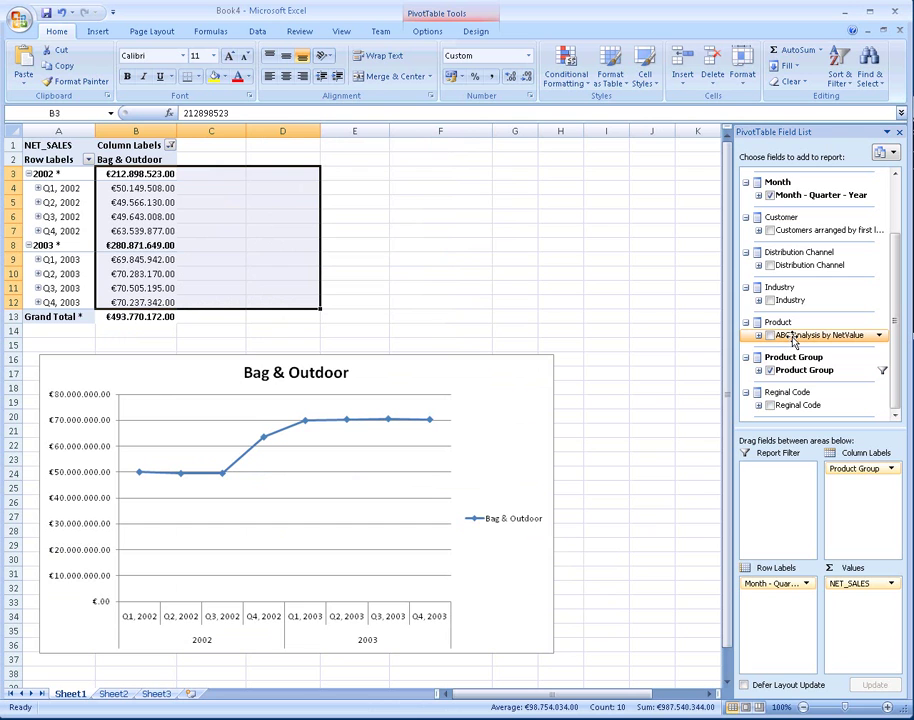
drag(793, 340, 872, 524)
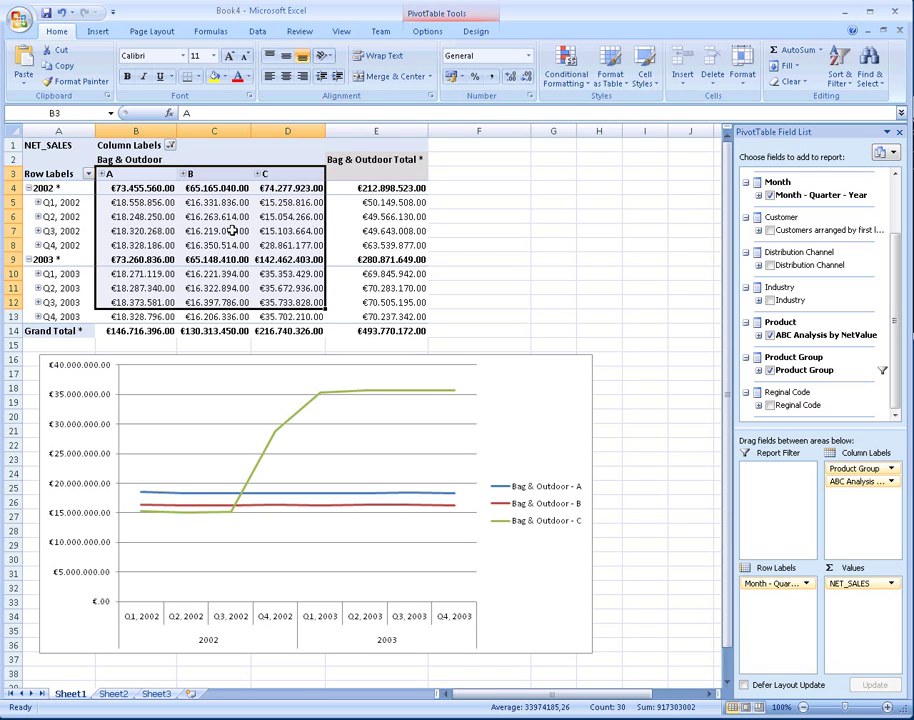
Step: Keep only ABC class C and turn off the Product Group subtotal
mouse_move(231, 231)
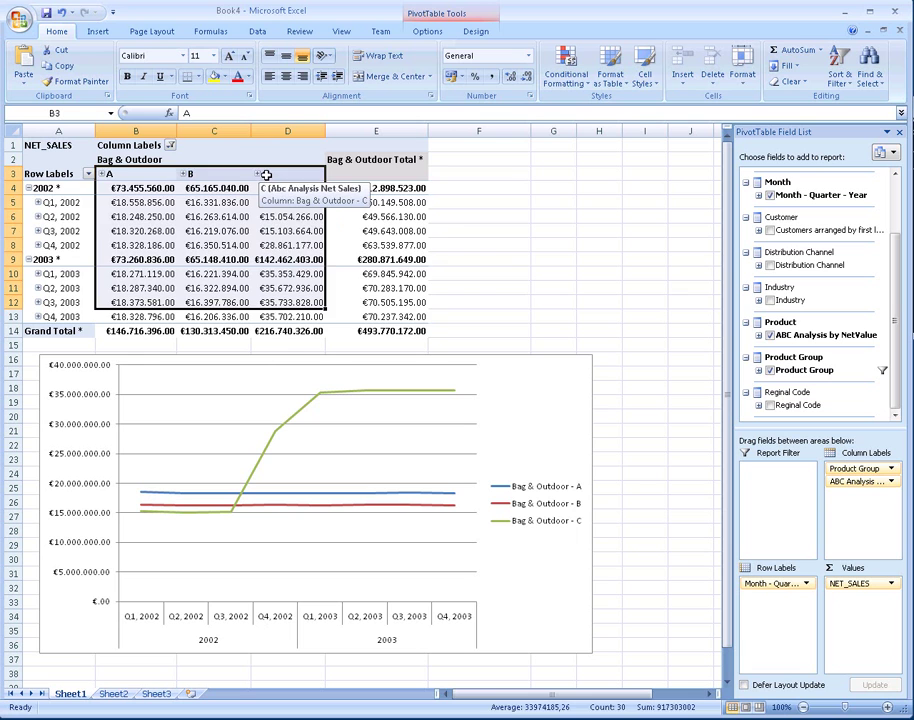
click(266, 176)
right_click(277, 176)
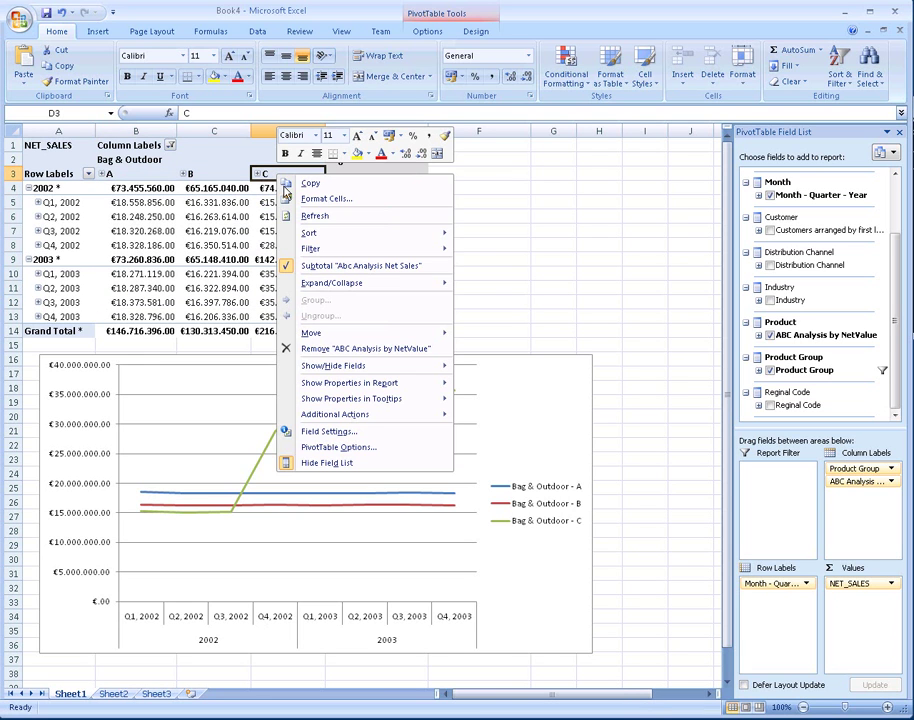
mouse_move(313, 252)
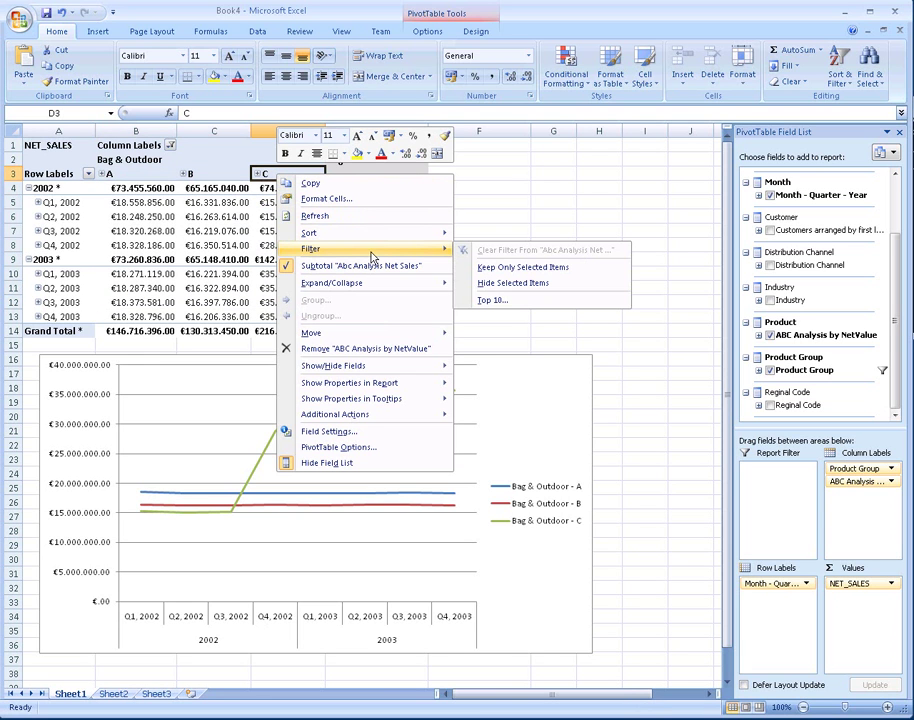
click(497, 275)
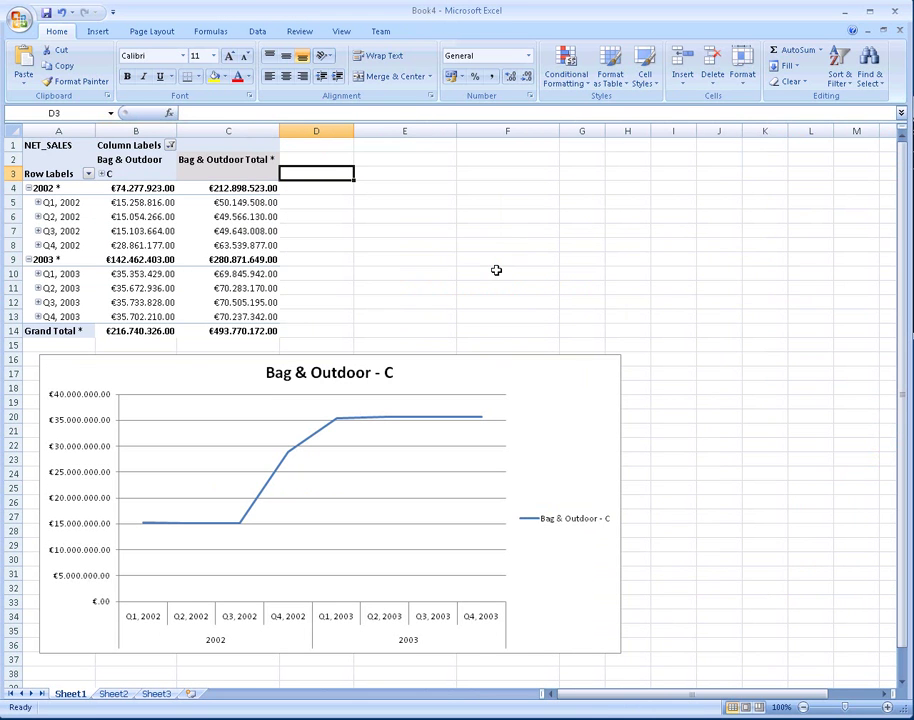
right_click(237, 172)
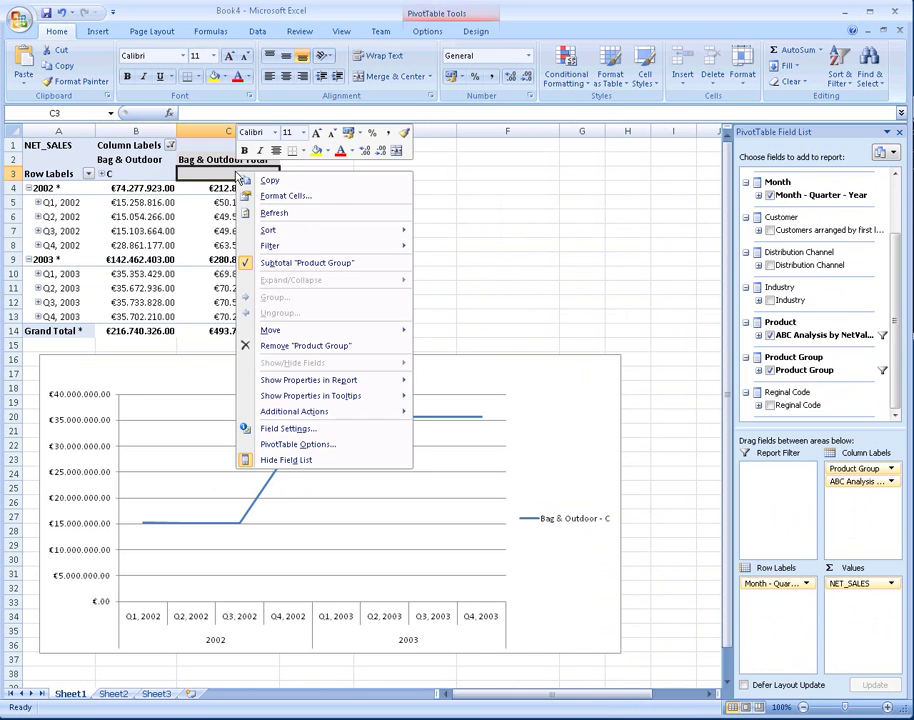
click(287, 263)
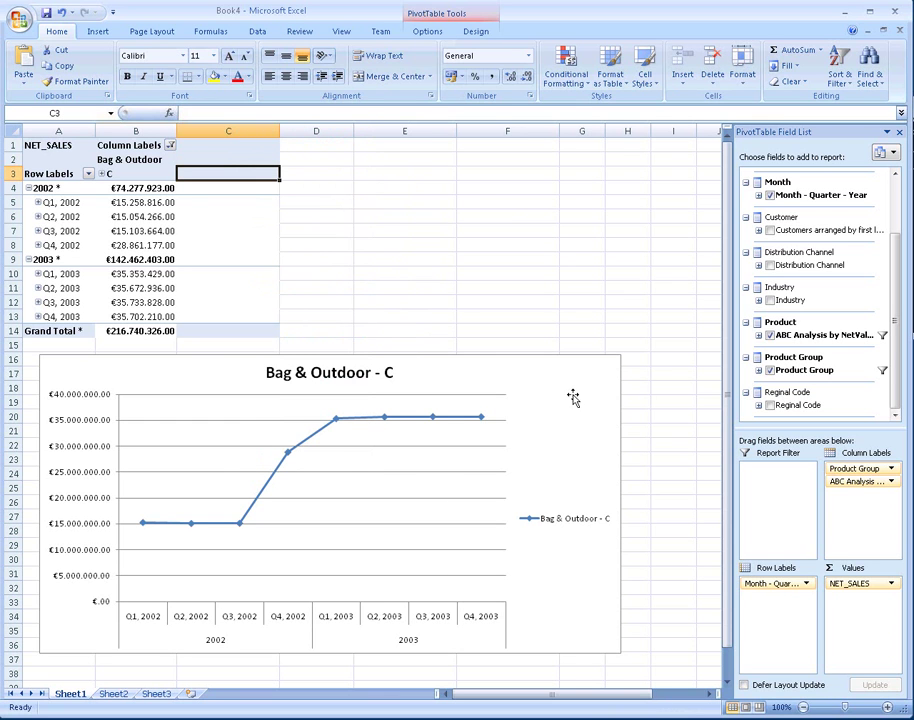
Step: Expand class C in cell B3 to list its individual products
click(102, 175)
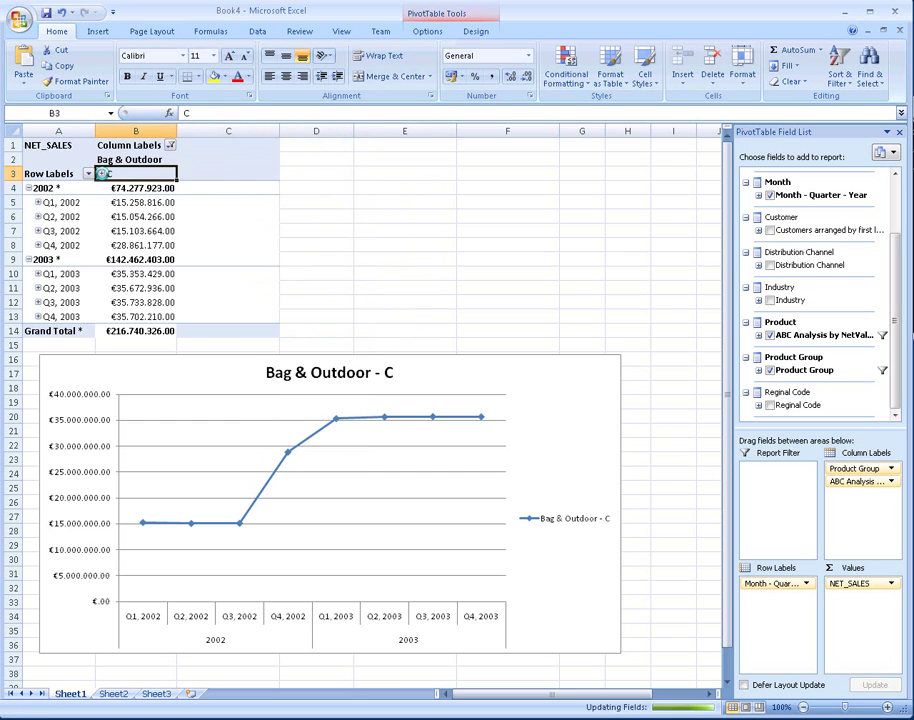